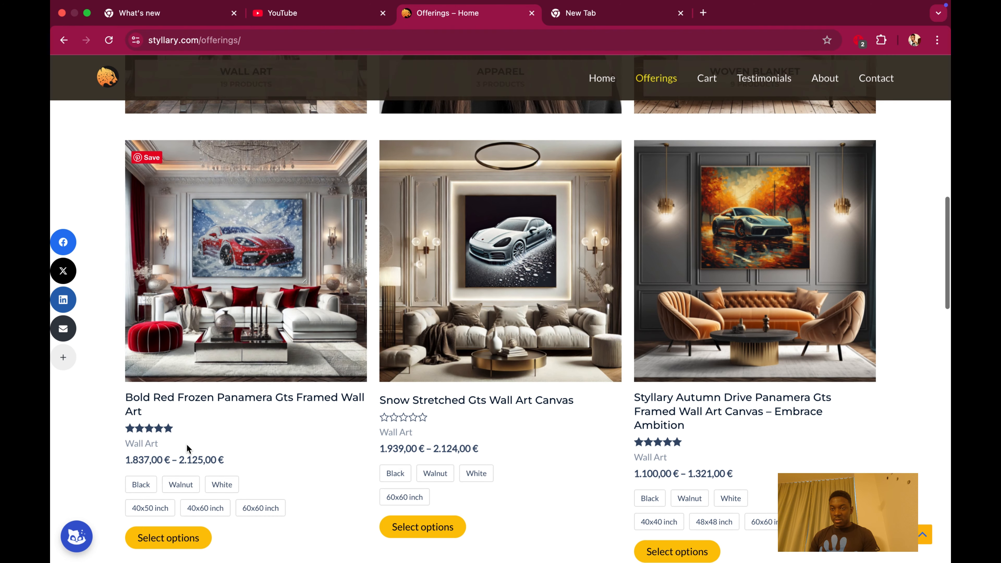
- Choose Walnut and 40x60 inch for the Bold Red Frozen Panamera wall art and capture a screenshot of its framed picture
{"action": "left_click", "coordinate": [194, 486]}
{"action": "left_click", "coordinate": [207, 509]}
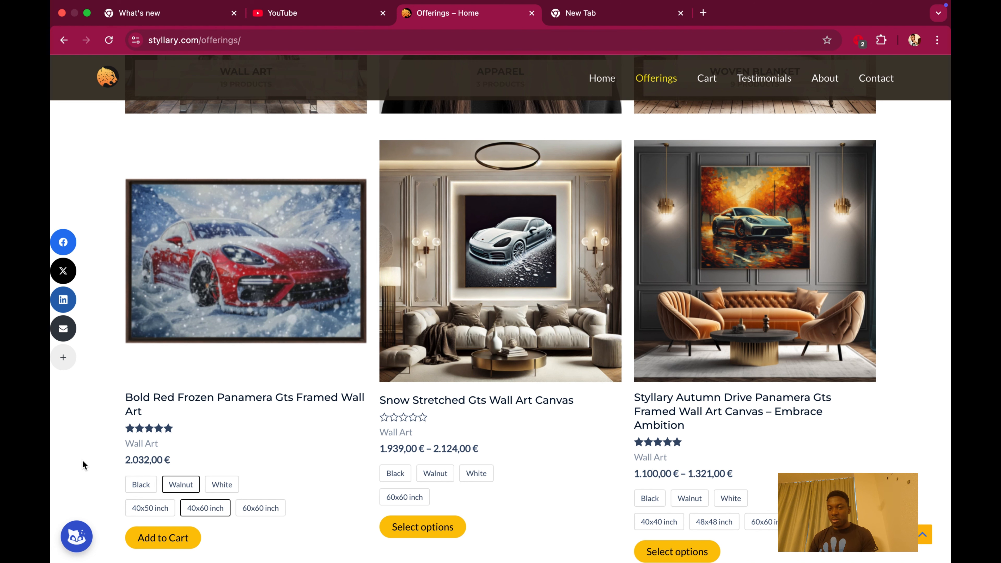
{"action": "key", "text": "super+shift+4"}
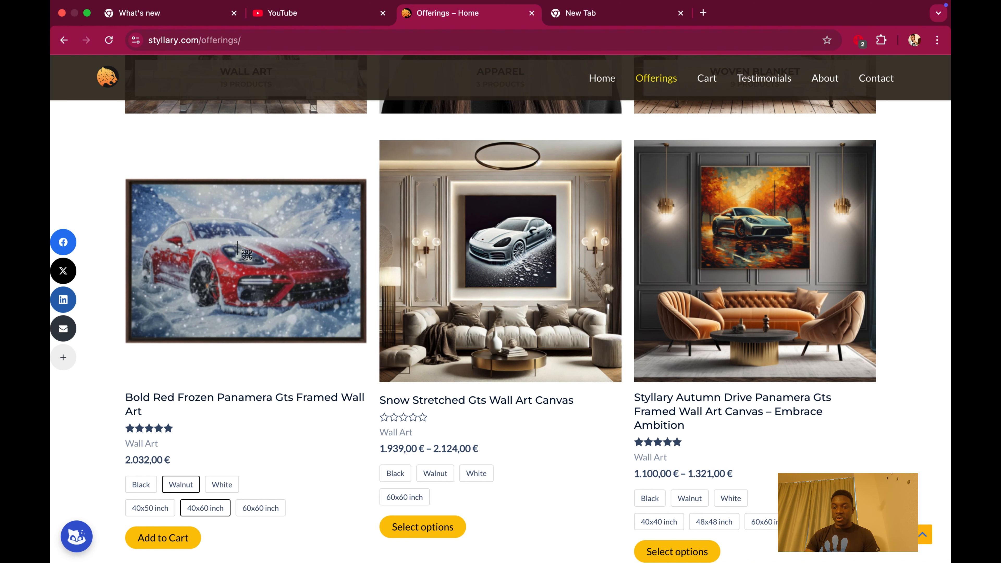
{"action": "left_click_drag", "start_coordinate": [118, 171], "coordinate": [376, 362]}
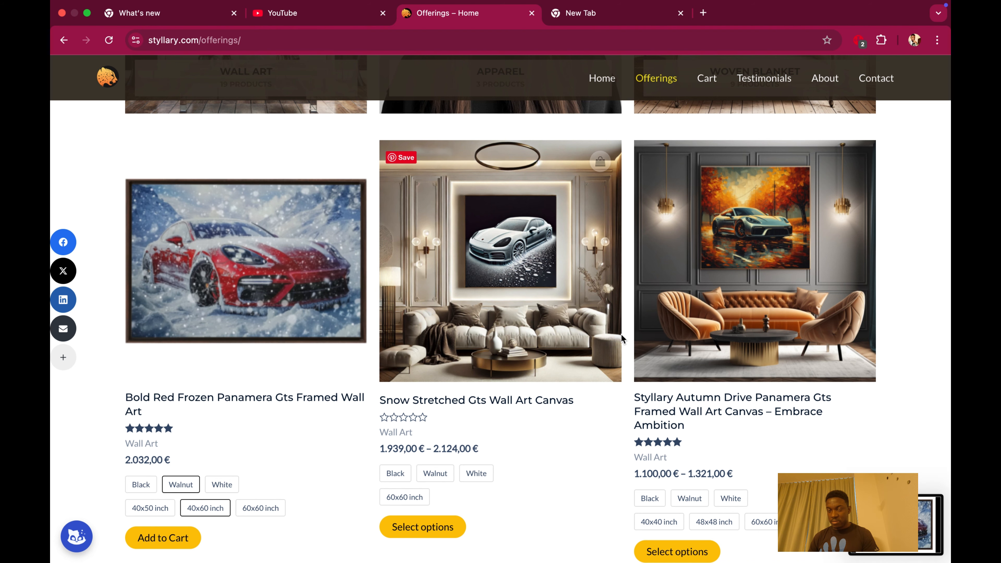
- Switch to the ChatGPT chat Luxury Living Space Design in Safari and attach the wall art screenshot to the drafted prompt
{"action": "key", "text": "super+Tab"}
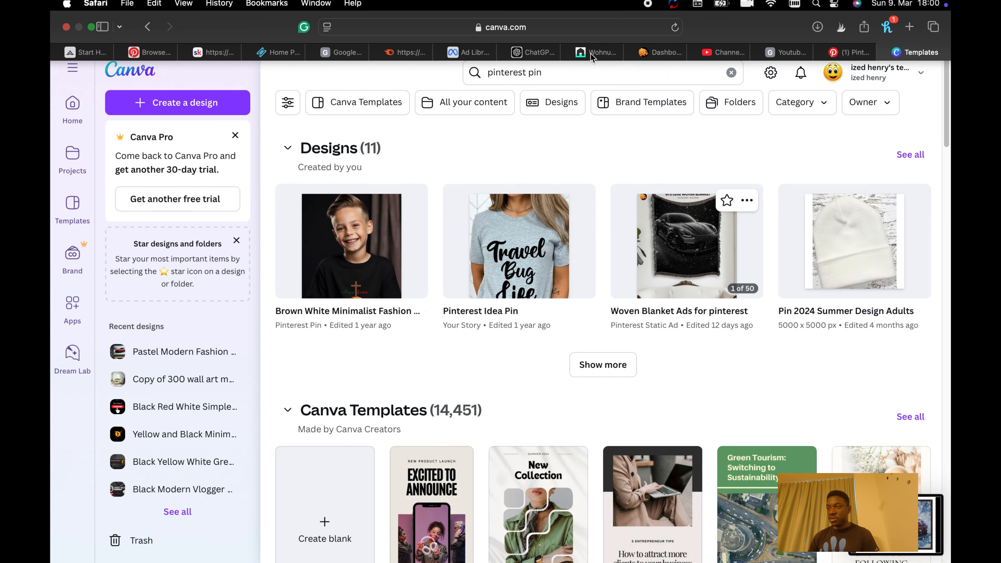
{"action": "left_click", "coordinate": [539, 58]}
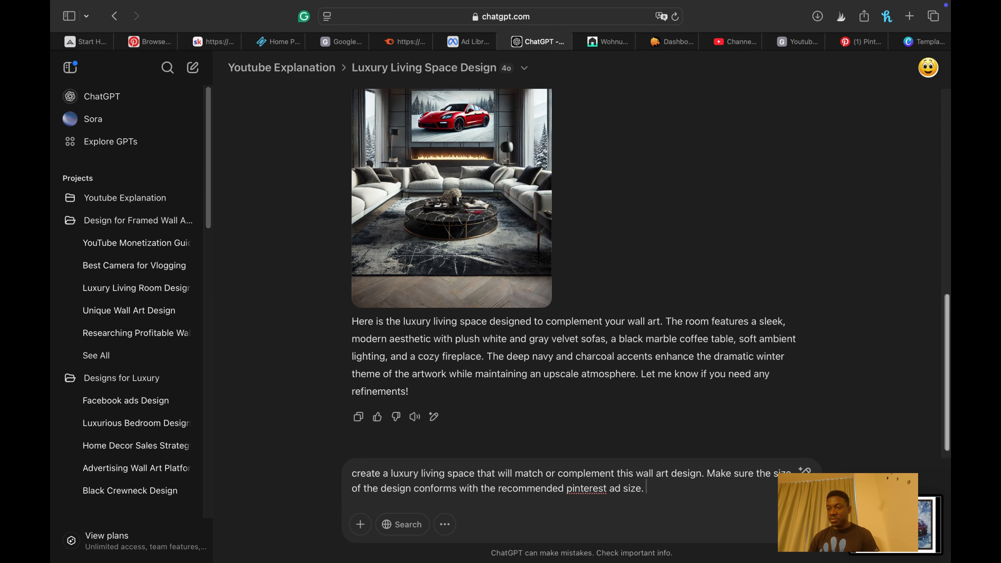
{"action": "left_click_drag", "start_coordinate": [928, 525], "coordinate": [402, 471]}
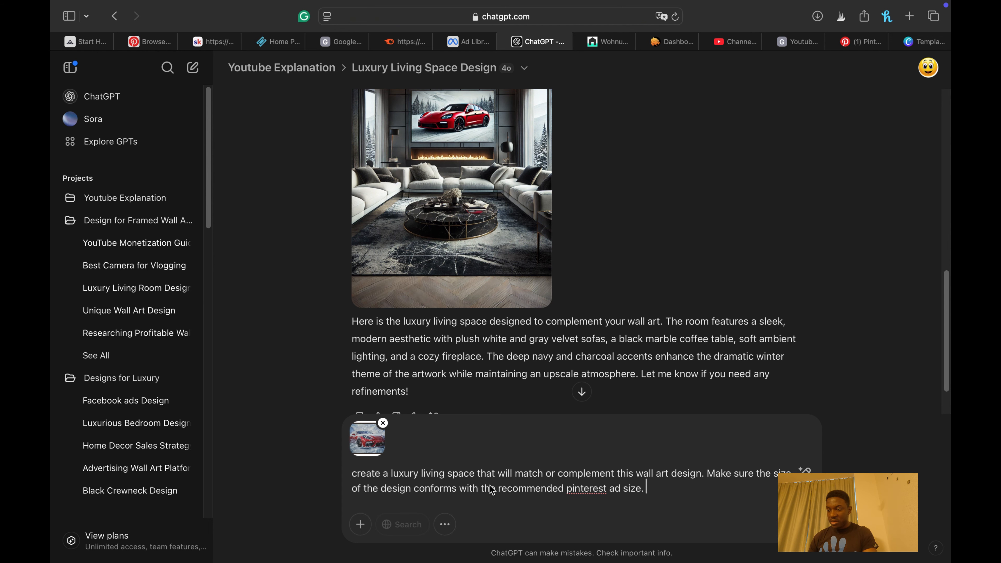
- Add "the size of the wall art should be 40x60 inch." to the end of the prompt and send it
{"action": "type", "text": "the size of the wall"}
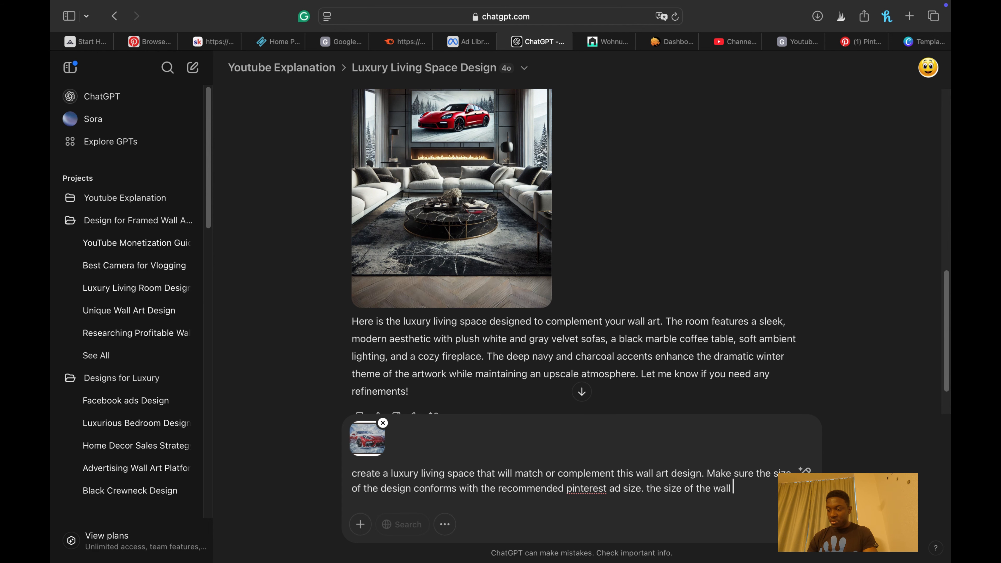
{"action": "type", "text": " art should be 40x60 "}
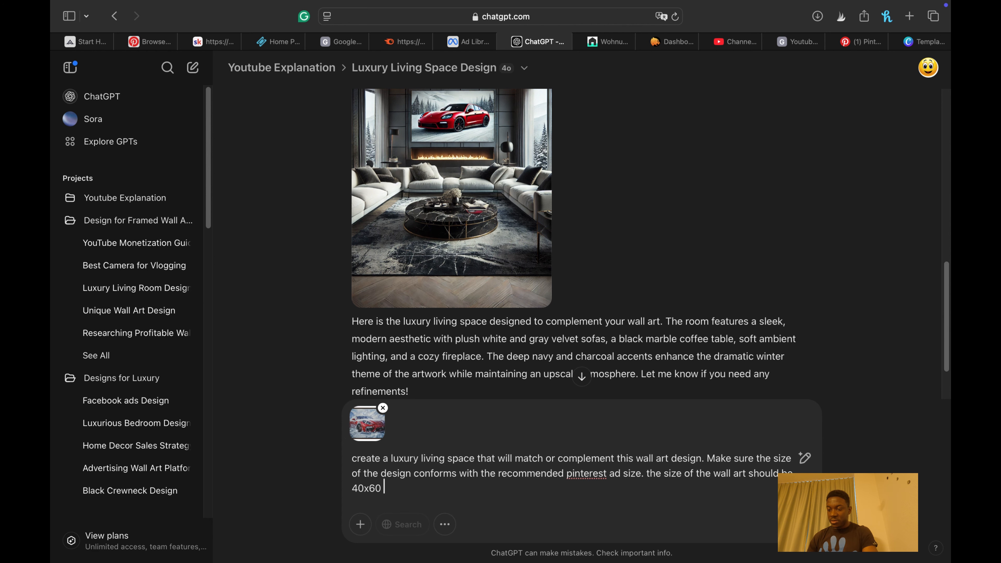
{"action": "type", "text": "inch."}
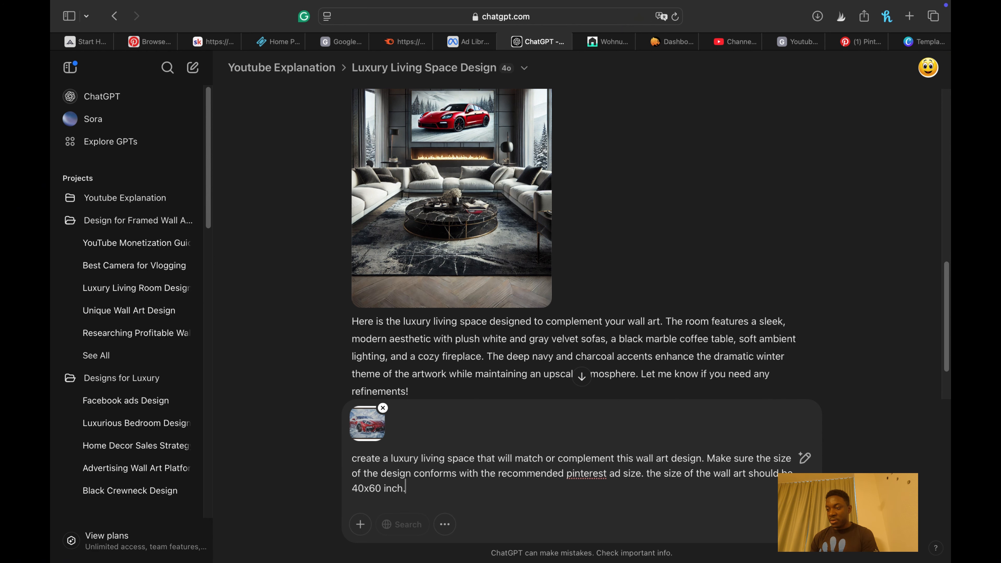
{"action": "key", "text": "Return"}
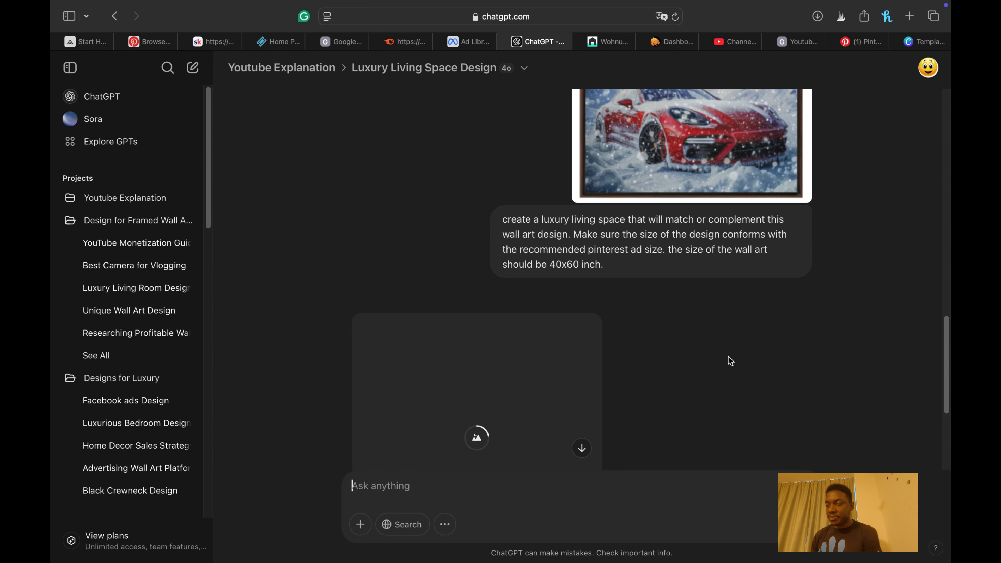
- Download the newly generated luxury living room image with the red car wall art
{"action": "scroll", "coordinate": [622, 318], "scroll_direction": "down", "scroll_amount": 1}
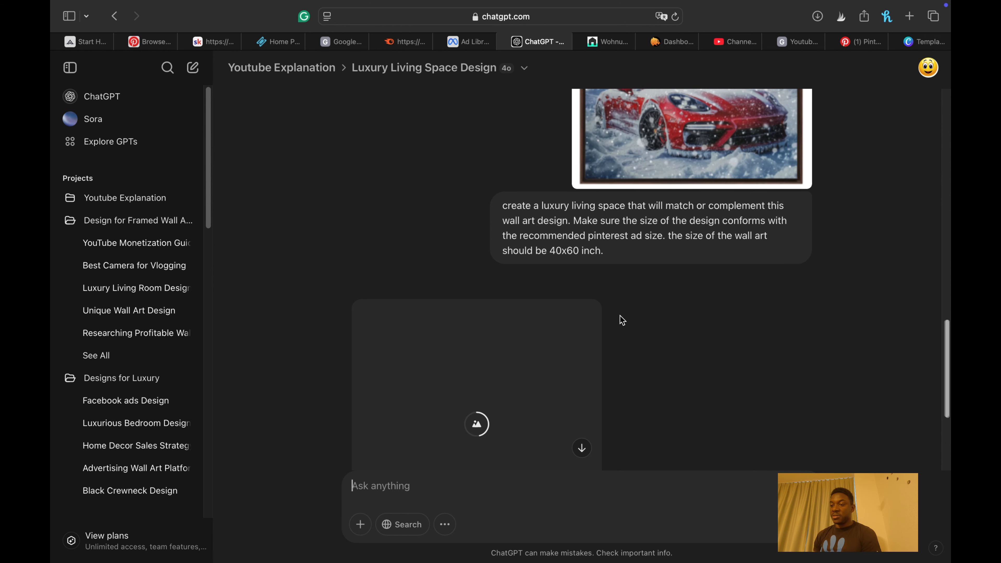
{"action": "scroll", "coordinate": [622, 320], "scroll_direction": "down", "scroll_amount": 2}
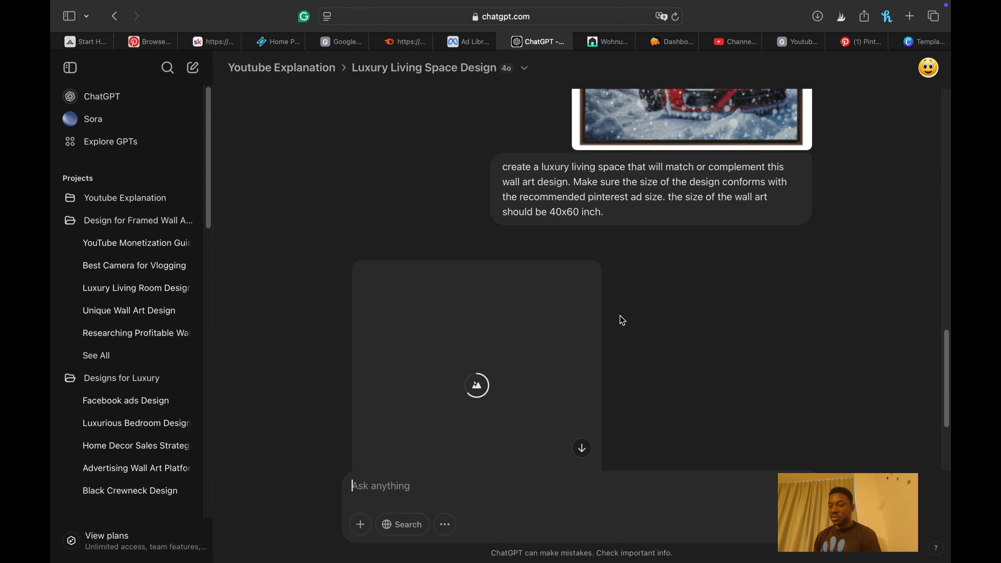
{"action": "scroll", "coordinate": [635, 335], "scroll_direction": "down", "scroll_amount": 4}
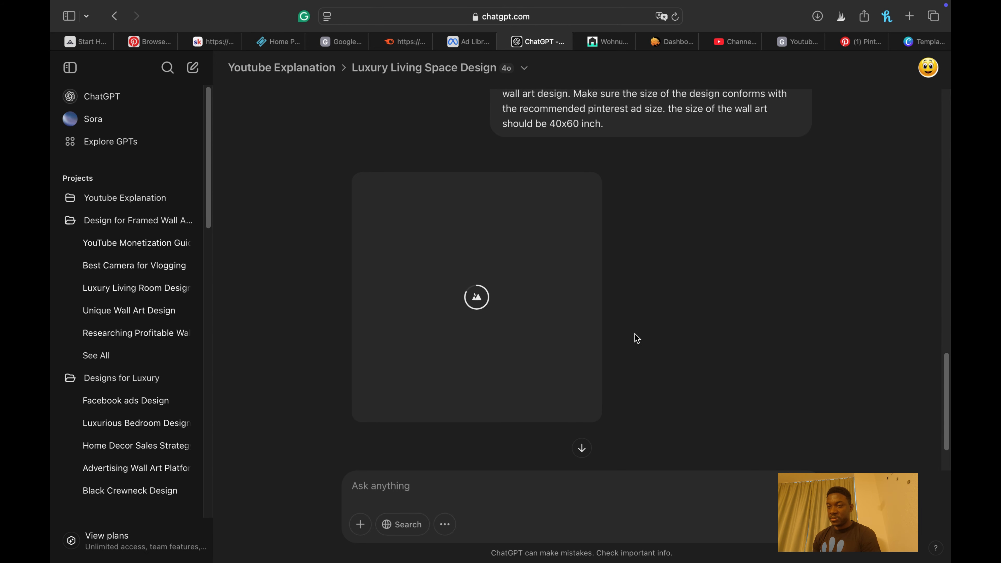
{"action": "scroll", "coordinate": [635, 333], "scroll_direction": "down", "scroll_amount": 1}
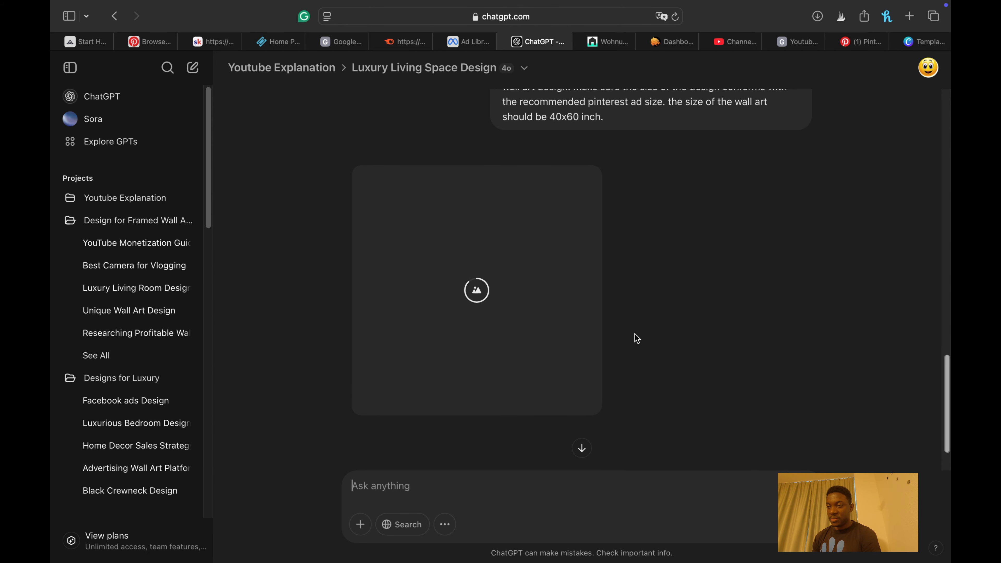
{"action": "scroll", "coordinate": [635, 333], "scroll_direction": "up", "scroll_amount": 1}
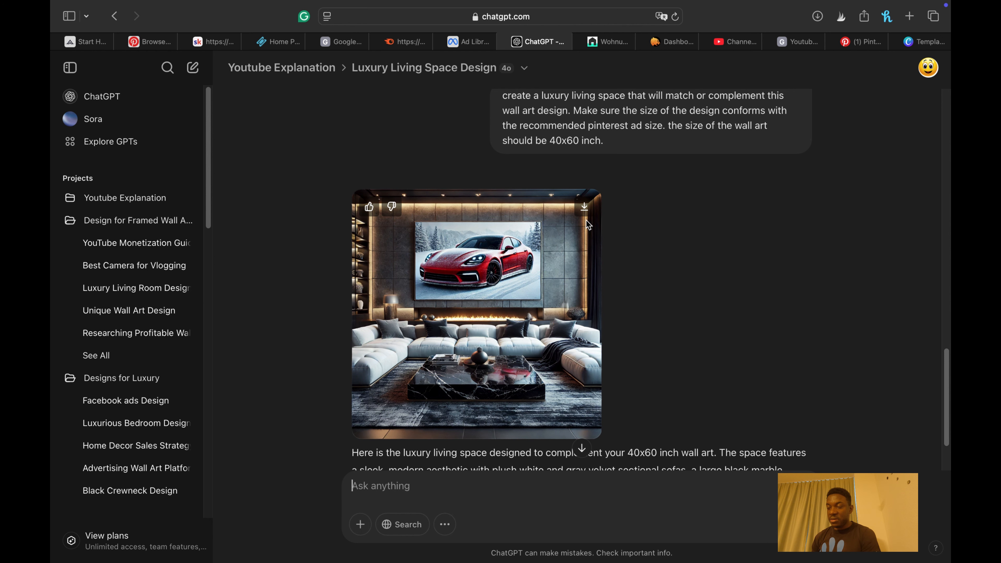
{"action": "scroll", "coordinate": [583, 211], "scroll_direction": "up", "scroll_amount": 1}
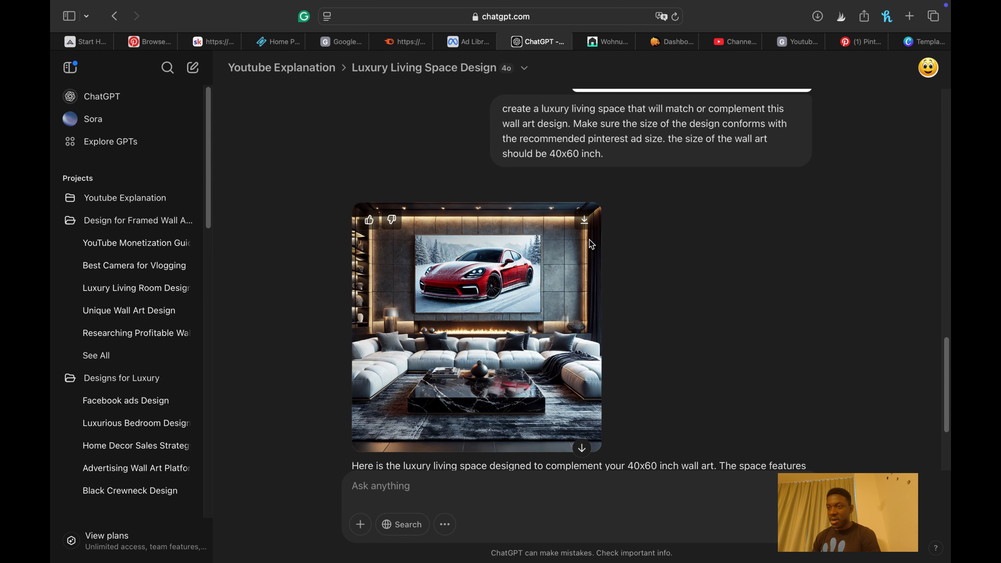
{"action": "left_click", "coordinate": [582, 222]}
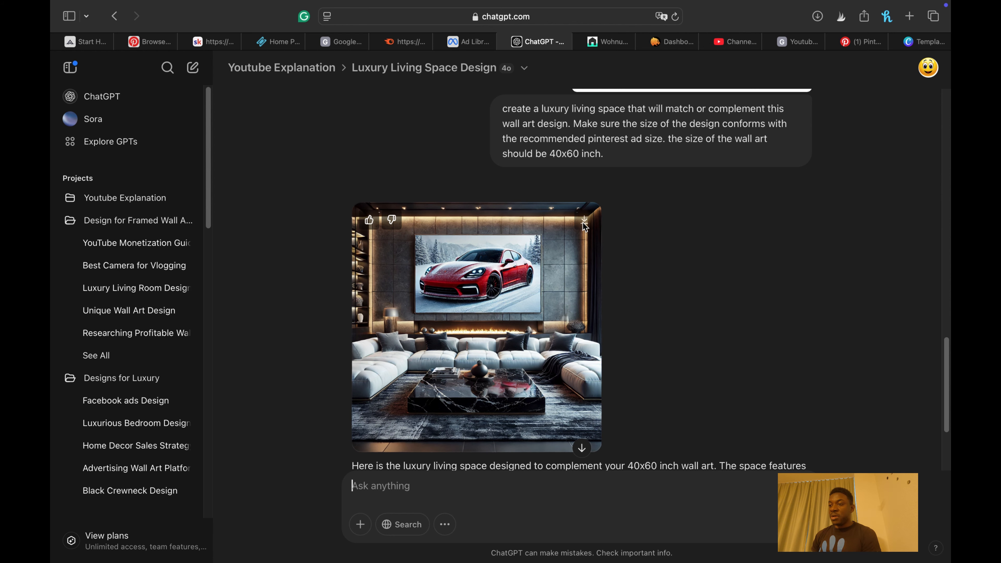
- Switch to Canva and replace the template search with "pinterest static ad"
{"action": "left_click", "coordinate": [925, 44]}
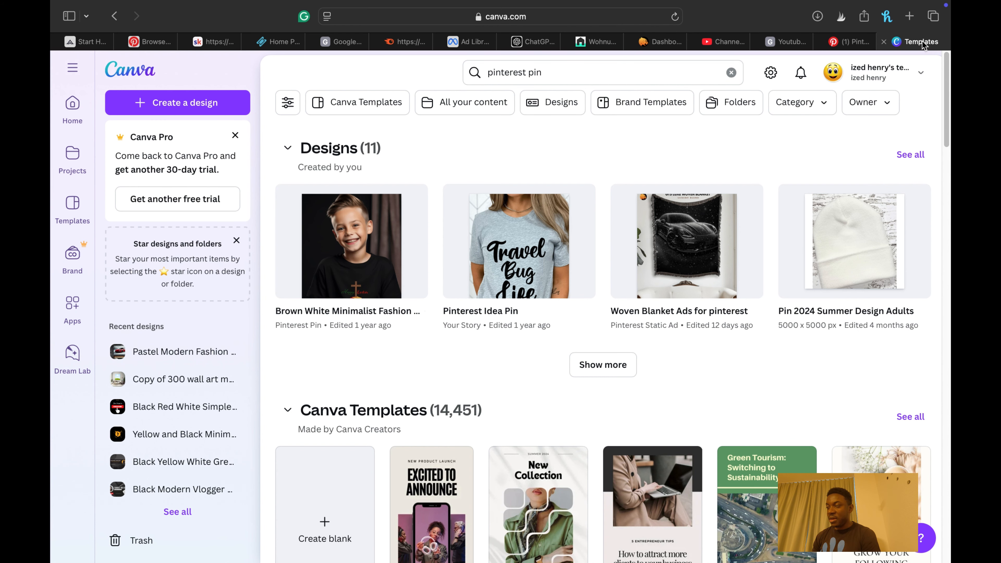
{"action": "left_click", "coordinate": [564, 75]}
{"action": "left_click", "coordinate": [731, 72]}
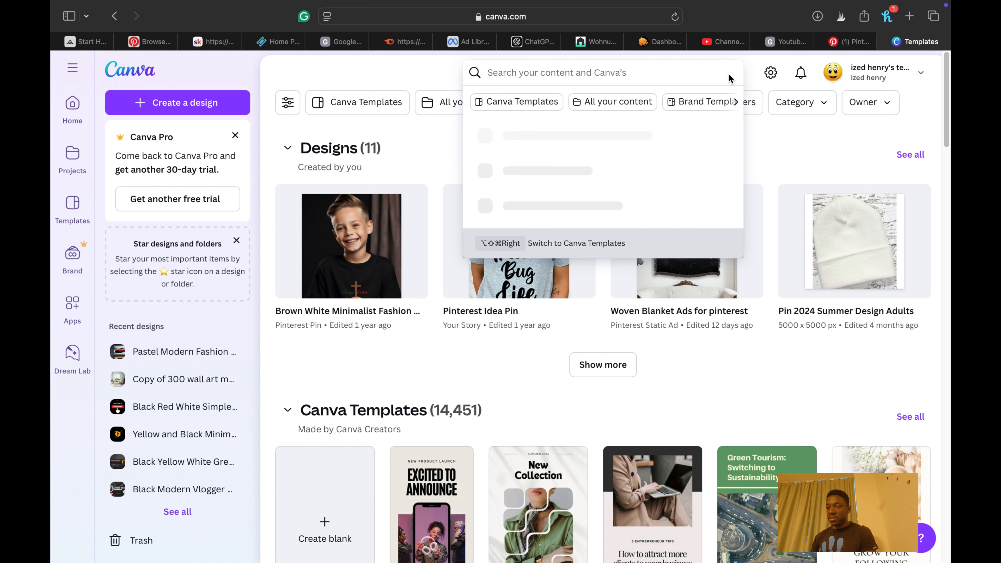
{"action": "type", "text": "pi"}
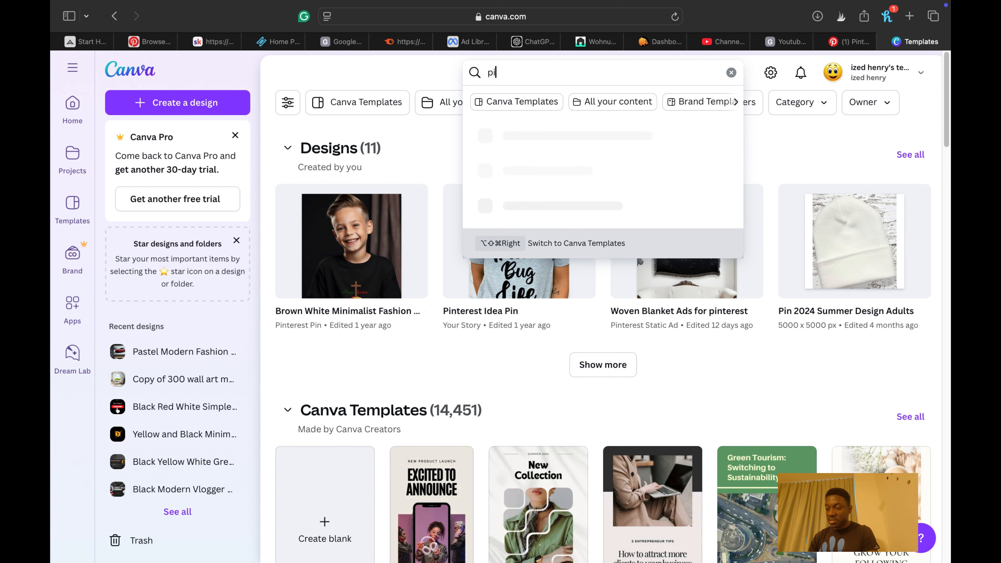
{"action": "type", "text": "nterest"}
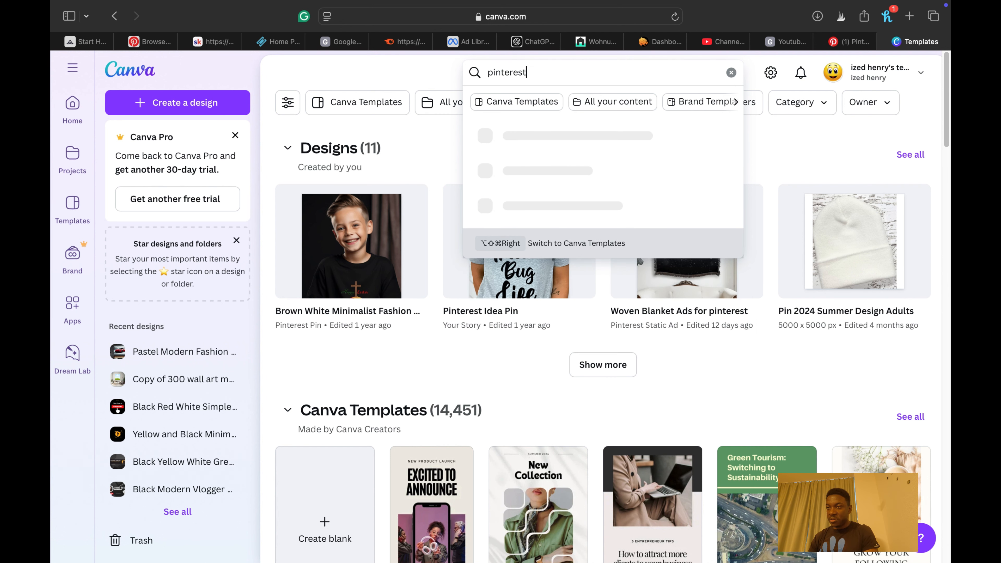
{"action": "type", "text": " s"}
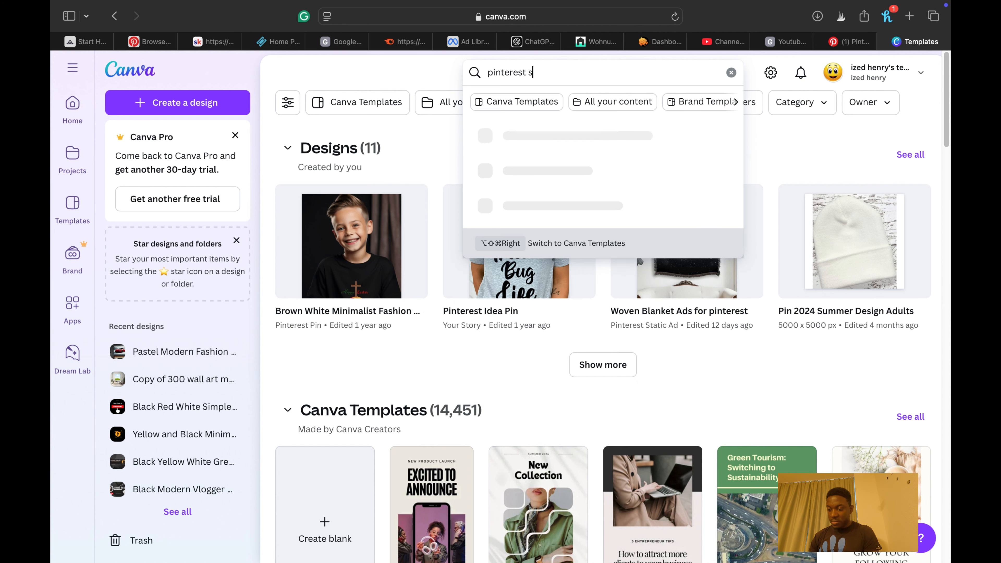
{"action": "type", "text": "tatic ads"}
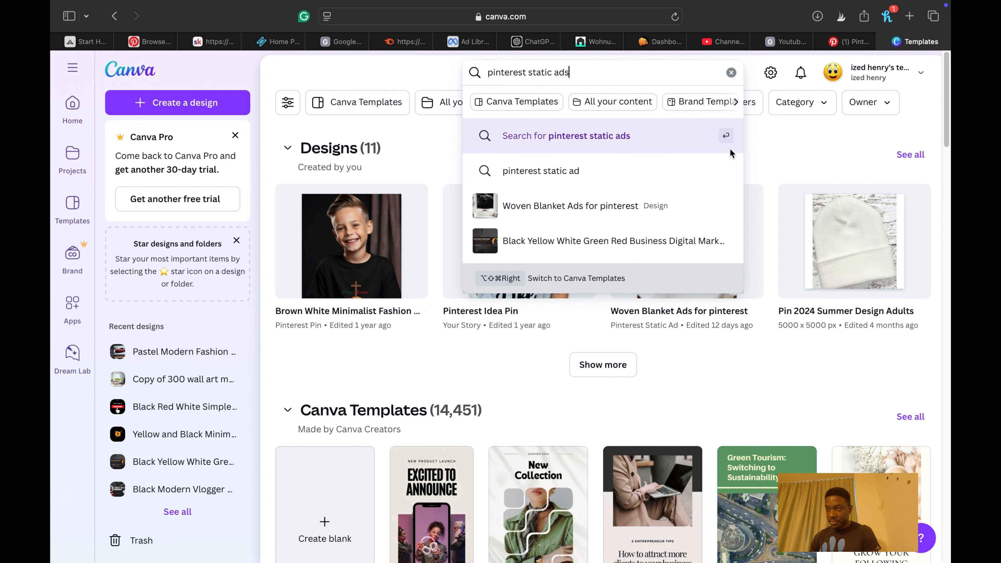
{"action": "left_click", "coordinate": [561, 178]}
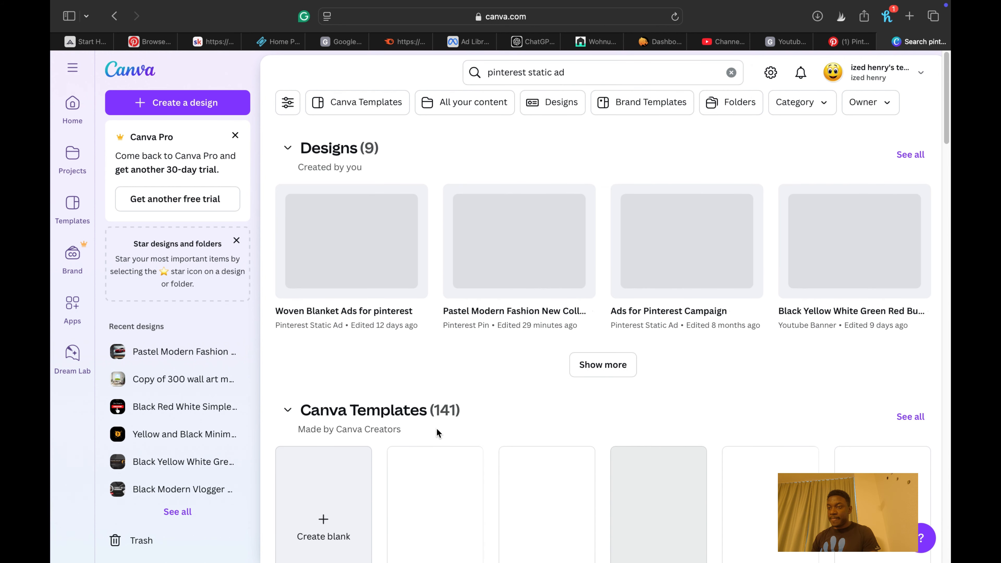
- Open the Minimalist Men in Fashion Clothing Product Promotional Pinterest Ad template for customizing
{"action": "scroll", "coordinate": [436, 428], "scroll_direction": "down", "scroll_amount": 5}
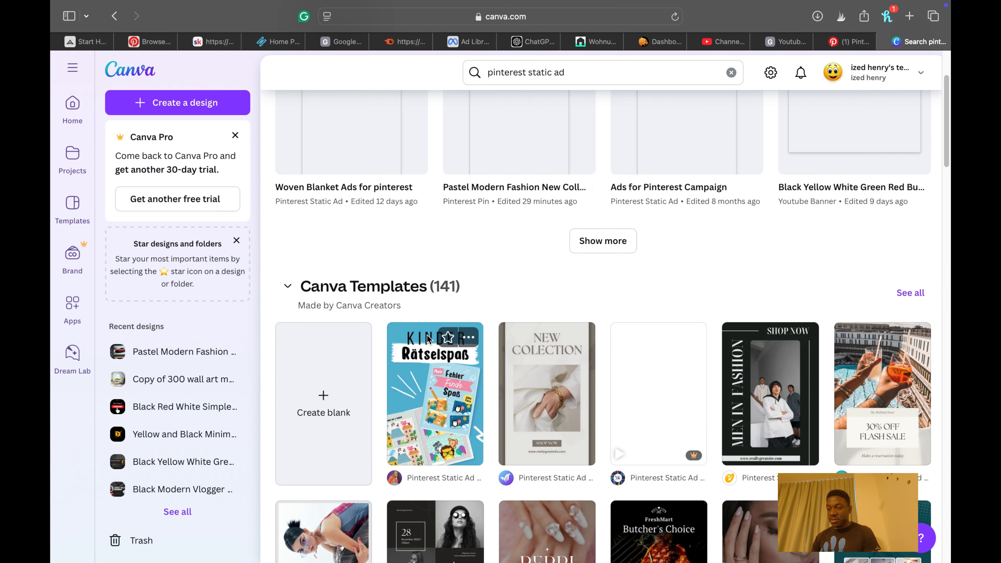
{"action": "scroll", "coordinate": [430, 343], "scroll_direction": "down", "scroll_amount": 2}
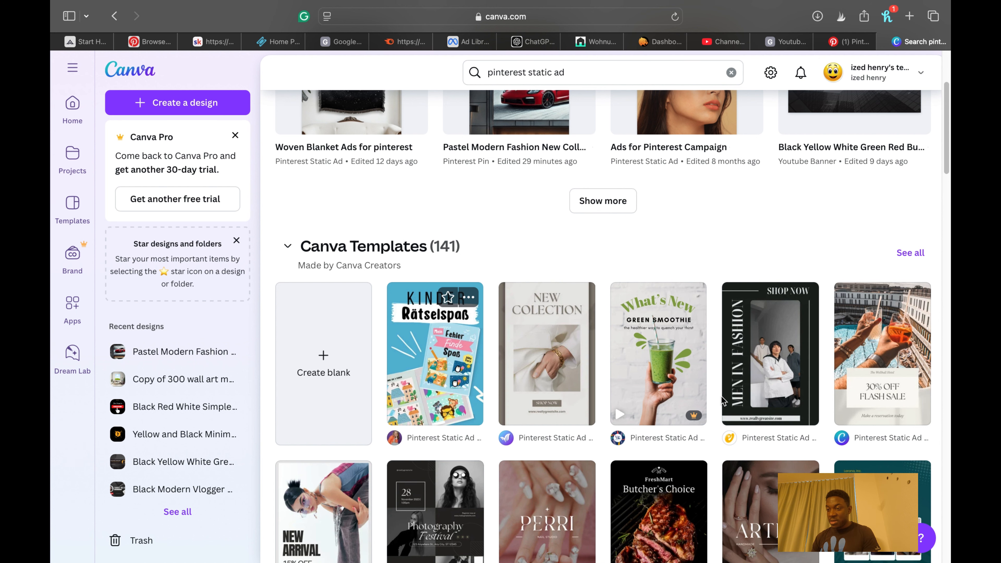
{"action": "left_click", "coordinate": [447, 366]}
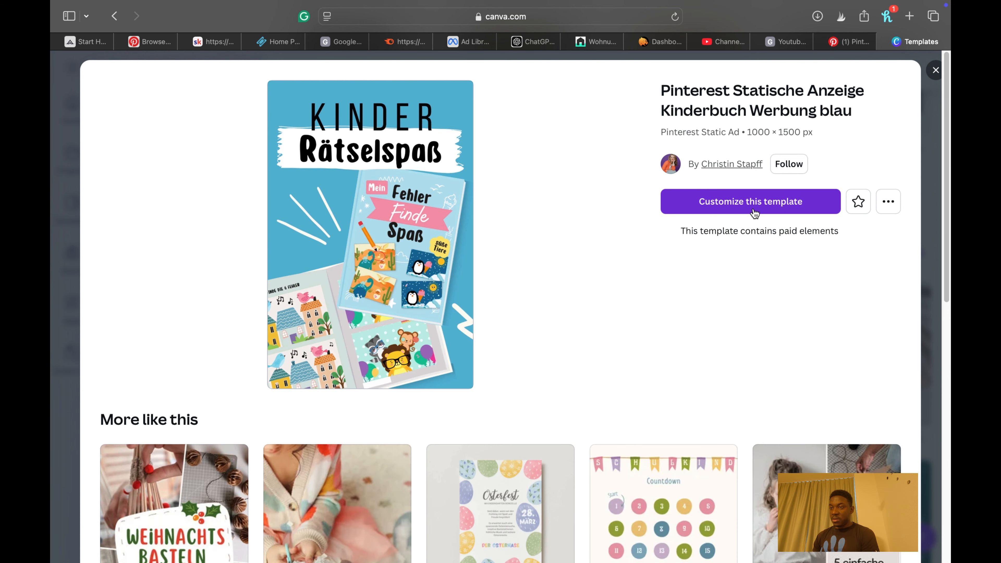
{"action": "left_click", "coordinate": [935, 71]}
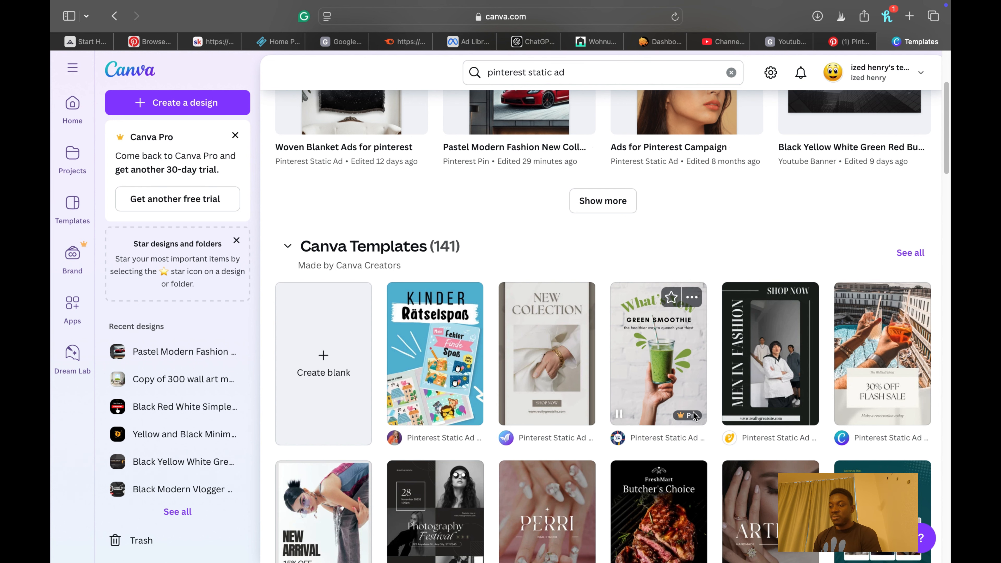
{"action": "mouse_move", "coordinate": [693, 414]}
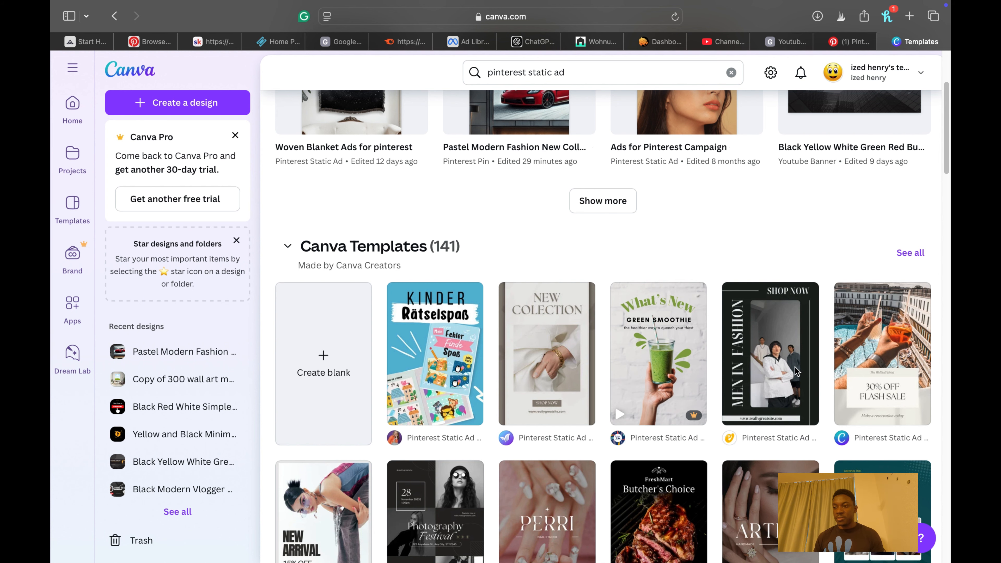
{"action": "left_click", "coordinate": [772, 359]}
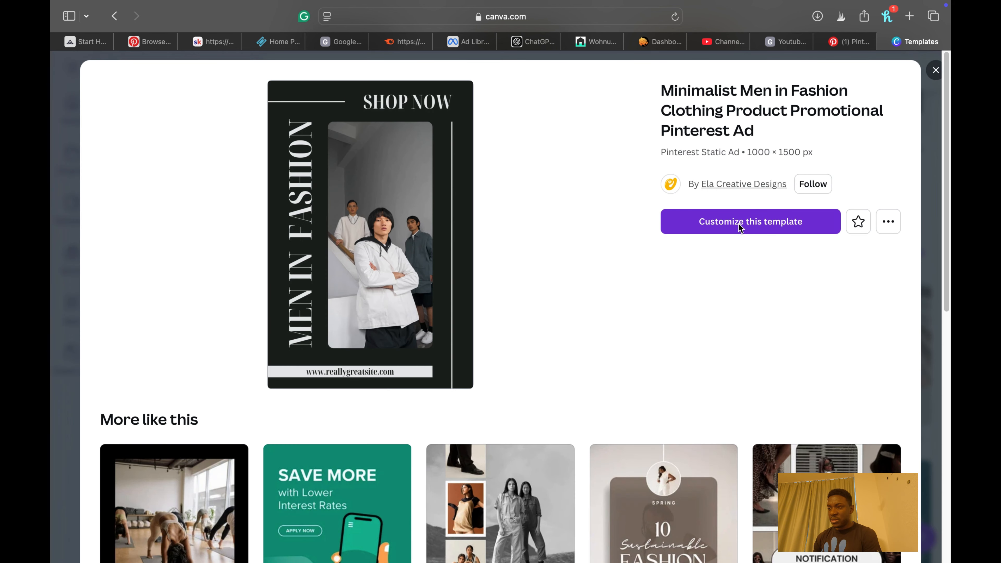
{"action": "left_click", "coordinate": [767, 227]}
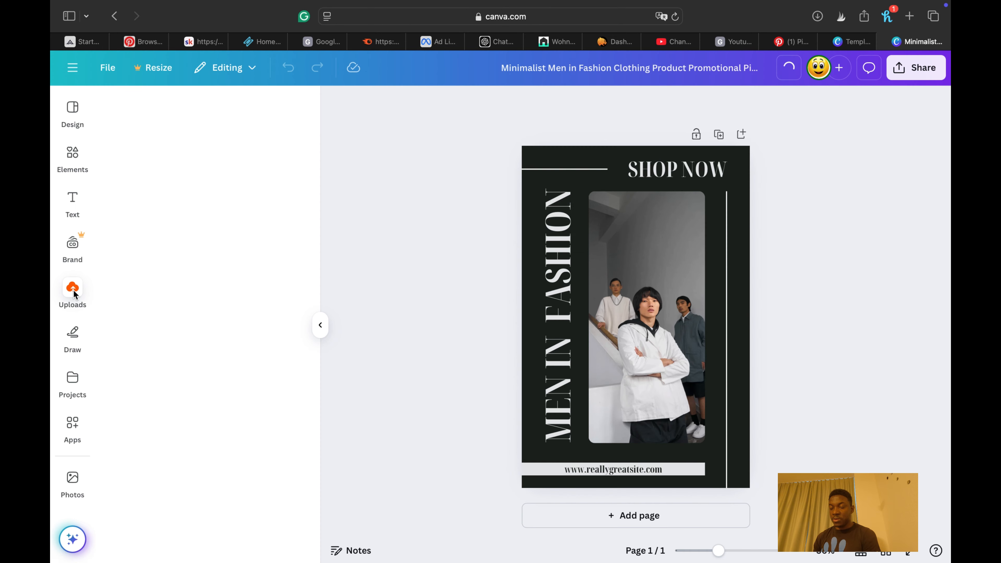
- Upload the wider of today's two DALL·E living room .webp images from Downloads to the design's uploads
{"action": "left_click", "coordinate": [73, 291]}
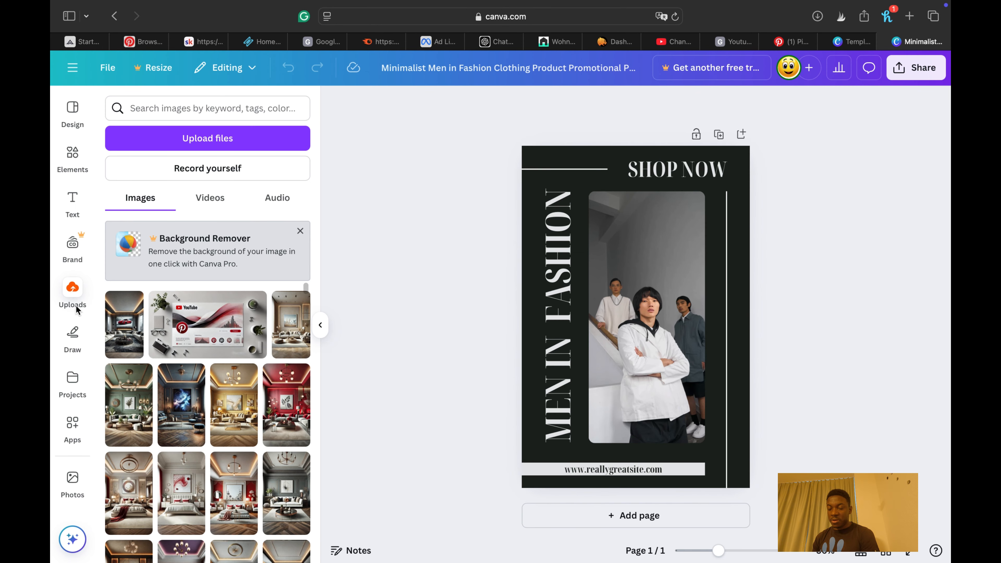
{"action": "left_click", "coordinate": [239, 146]}
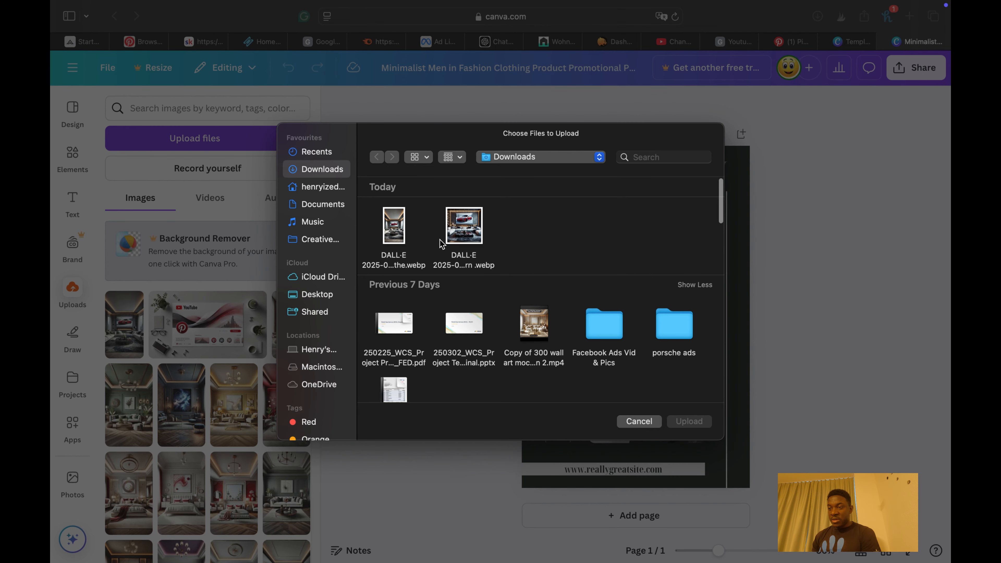
{"action": "left_click", "coordinate": [469, 227]}
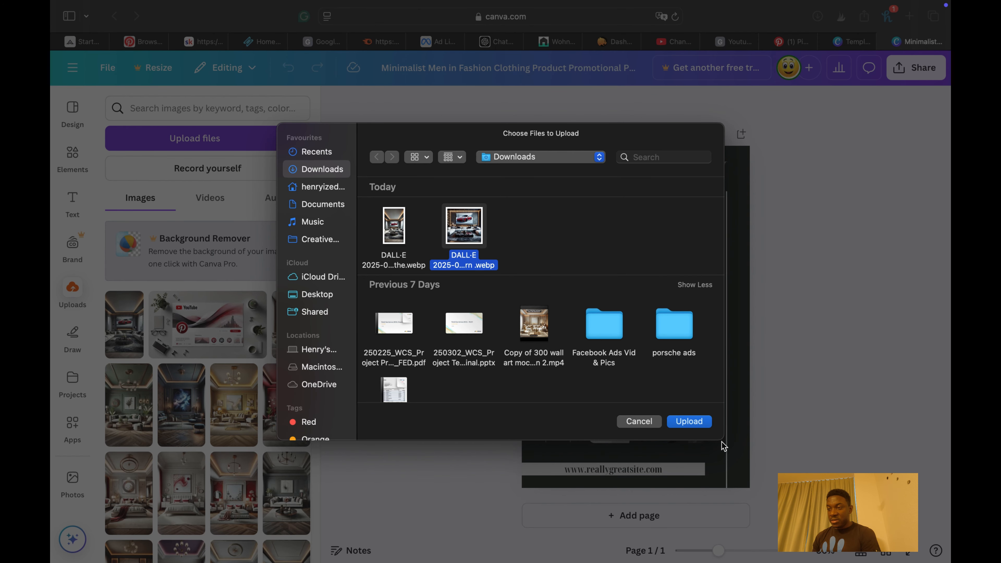
{"action": "left_click", "coordinate": [689, 421]}
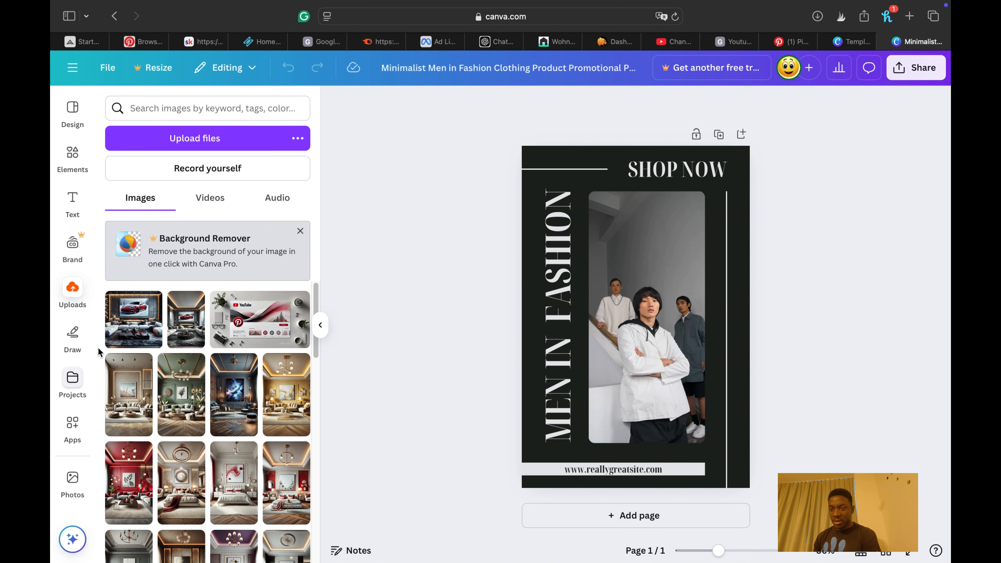
- Delete the fashion photo with its frame and the thin white decorative lines from the template
{"action": "left_click", "coordinate": [637, 308]}
{"action": "key", "text": "Delete"}
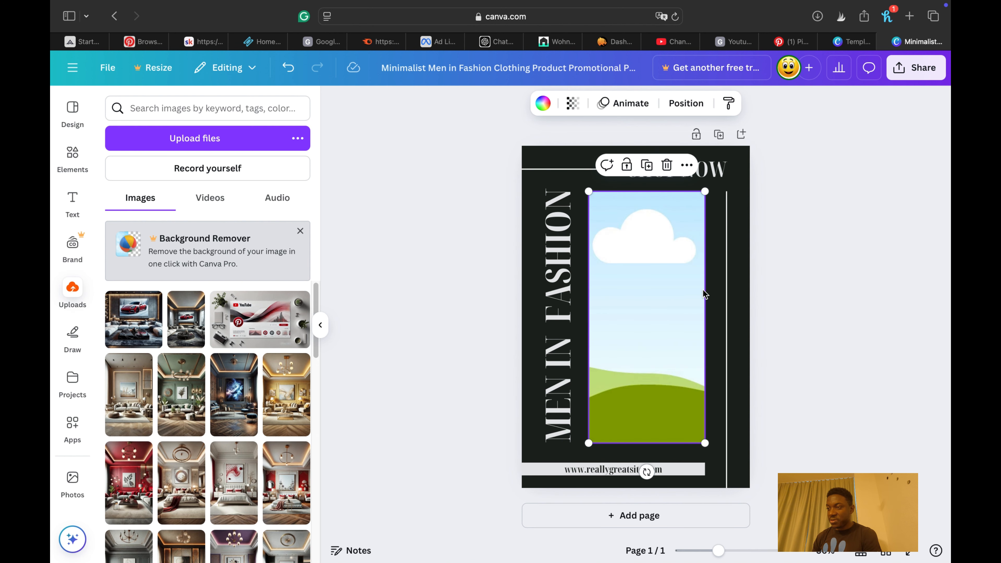
{"action": "key", "text": "Delete"}
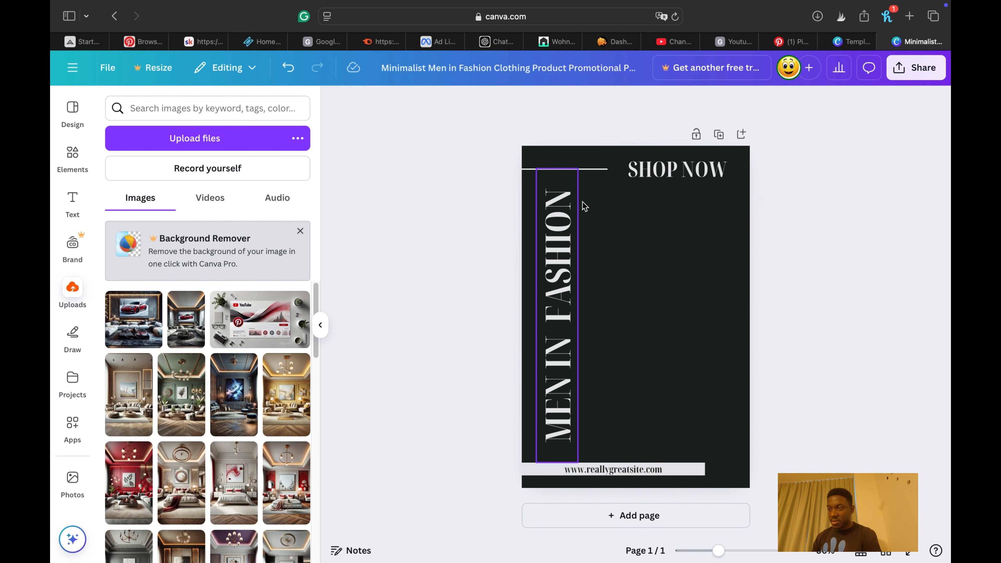
{"action": "left_click", "coordinate": [588, 171]}
{"action": "key", "text": "Delete"}
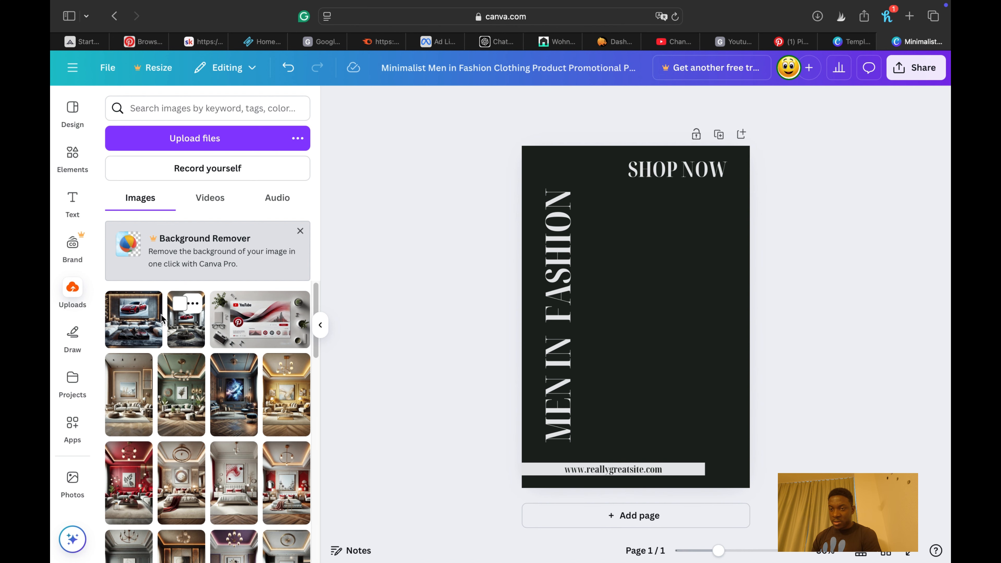
- Fill the whole page with the wider uploaded living room image showing the red car wall art, behind the text
{"action": "left_click_drag", "start_coordinate": [470, 278], "coordinate": [556, 265]}
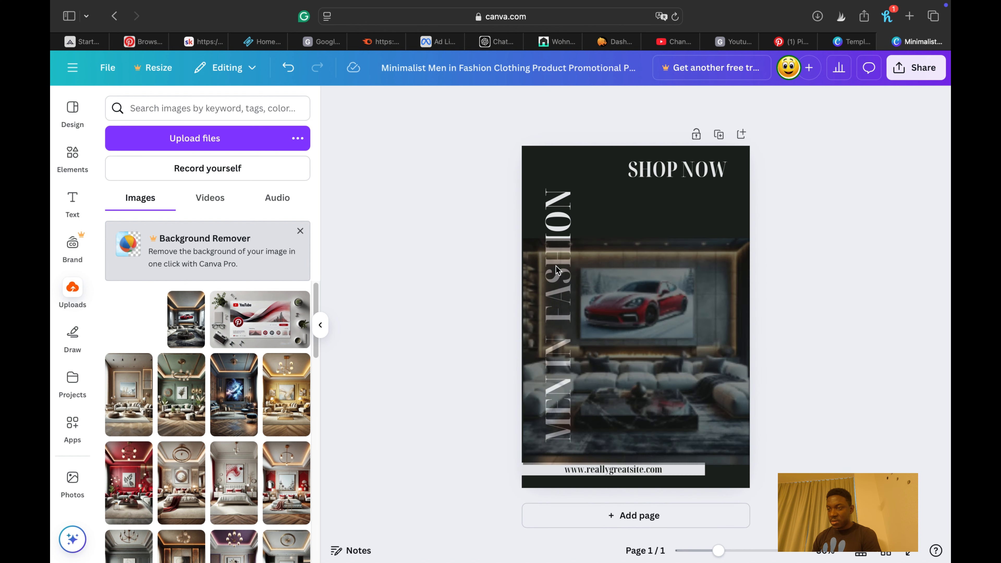
{"action": "key", "text": "Delete"}
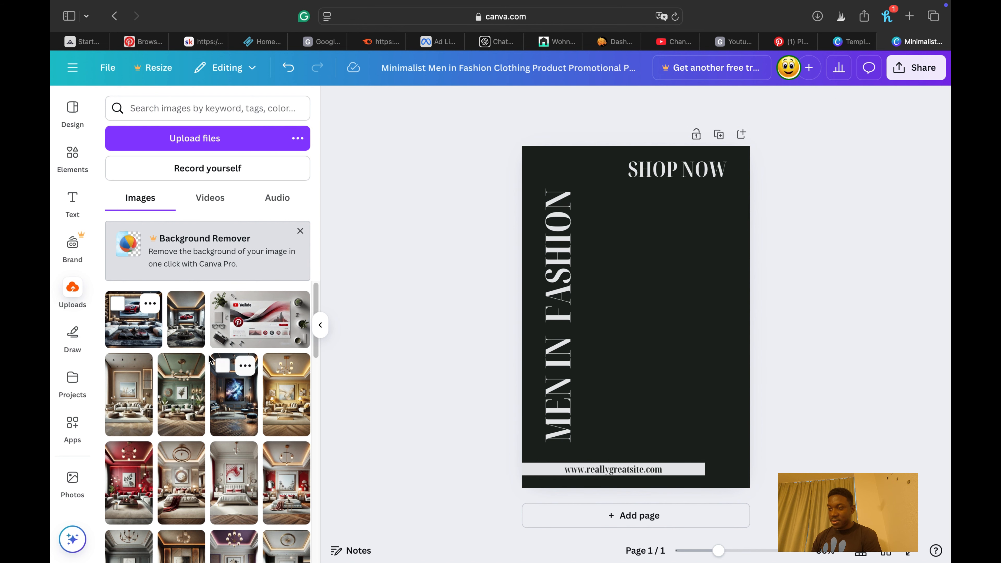
{"action": "left_click_drag", "start_coordinate": [141, 329], "coordinate": [539, 272]}
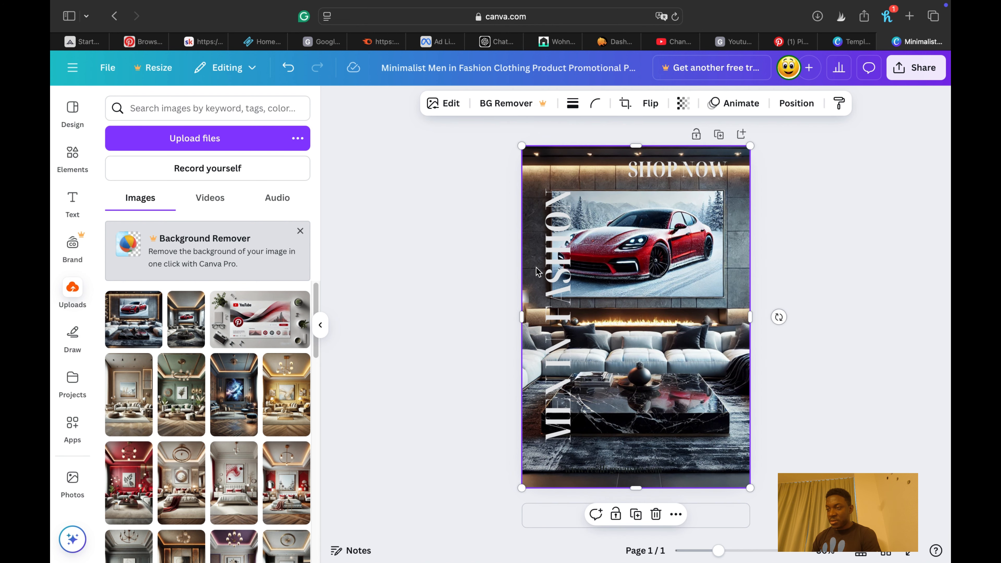
- Delete the vertical "MEN IN FASHION" text and centre the "SHOP NOW" text above the car artwork
{"action": "left_click", "coordinate": [569, 294]}
{"action": "key", "text": "Delete"}
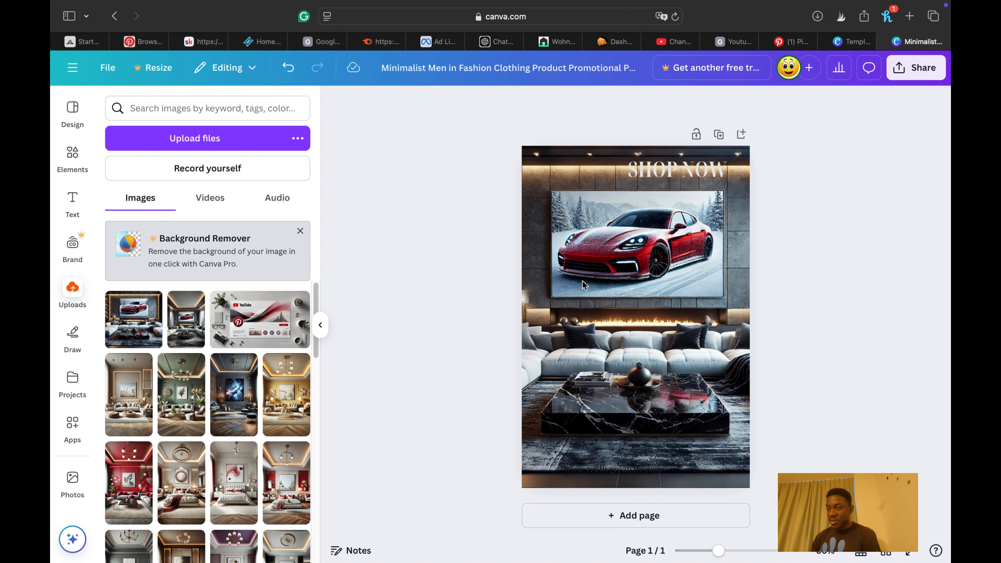
{"action": "left_click", "coordinate": [647, 174]}
{"action": "mouse_move", "coordinate": [648, 175]}
{"action": "left_mouse_down"}
{"action": "mouse_move", "coordinate": [623, 174]}
{"action": "mouse_move", "coordinate": [643, 178]}
{"action": "left_mouse_up"}
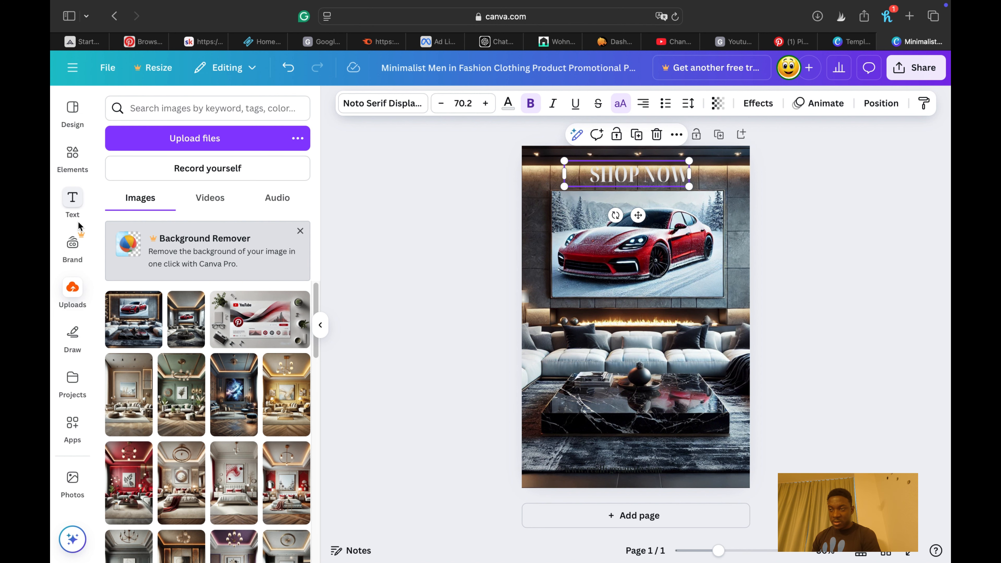
- Add a rounded rectangle shaped into a wide bar behind the "SHOP NOW" text and fill it with black
{"action": "left_click", "coordinate": [77, 161]}
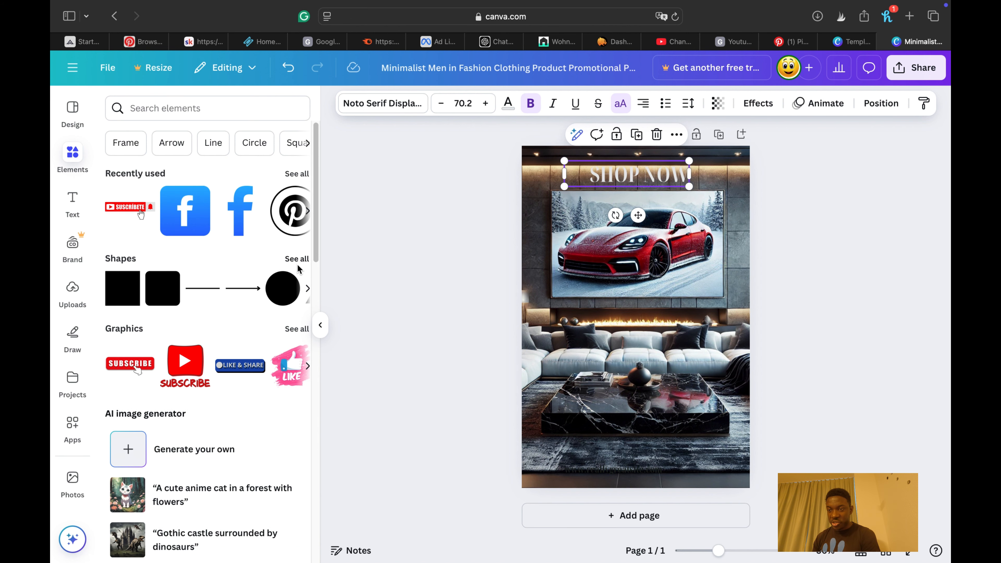
{"action": "left_click", "coordinate": [172, 289]}
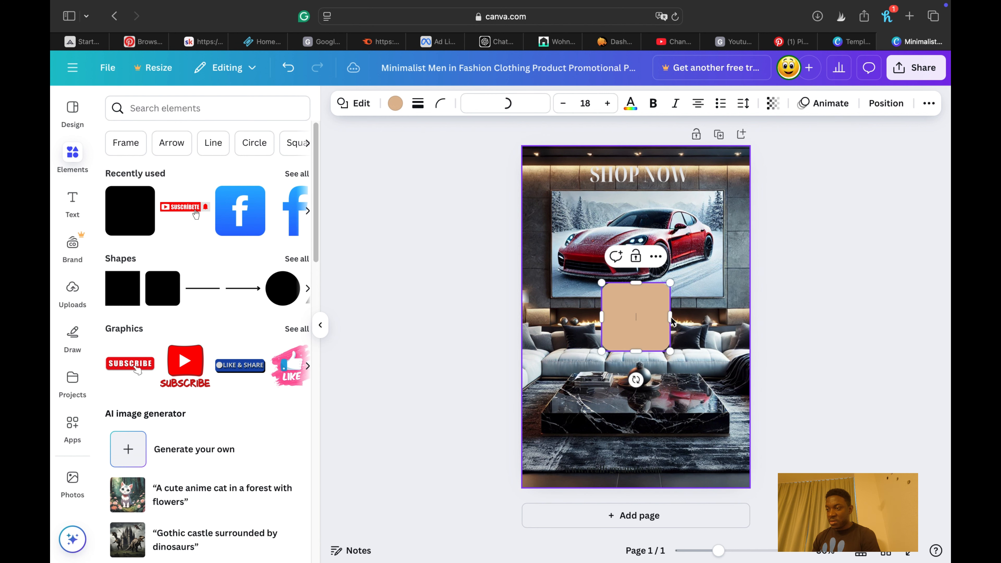
{"action": "mouse_move", "coordinate": [671, 316]}
{"action": "left_mouse_down"}
{"action": "mouse_move", "coordinate": [709, 351]}
{"action": "mouse_move", "coordinate": [722, 337]}
{"action": "mouse_move", "coordinate": [660, 307]}
{"action": "left_mouse_up"}
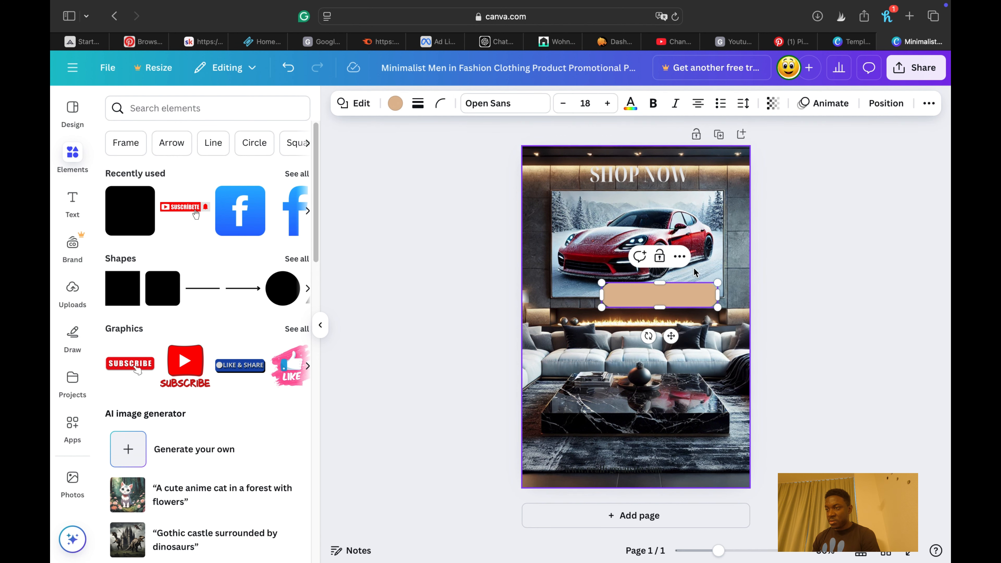
{"action": "left_click", "coordinate": [713, 347]}
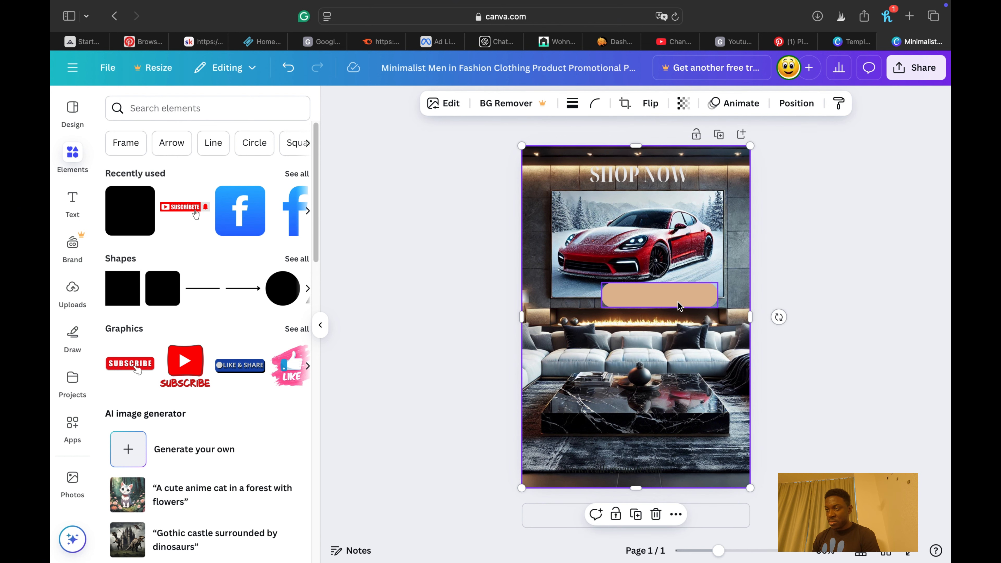
{"action": "left_click_drag", "start_coordinate": [678, 301], "coordinate": [659, 180]}
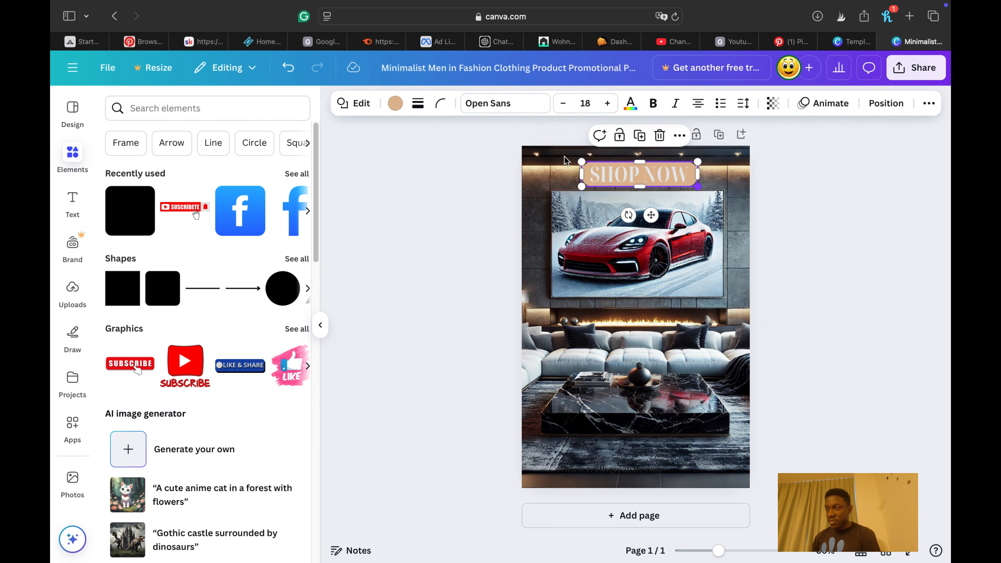
{"action": "left_click", "coordinate": [395, 103]}
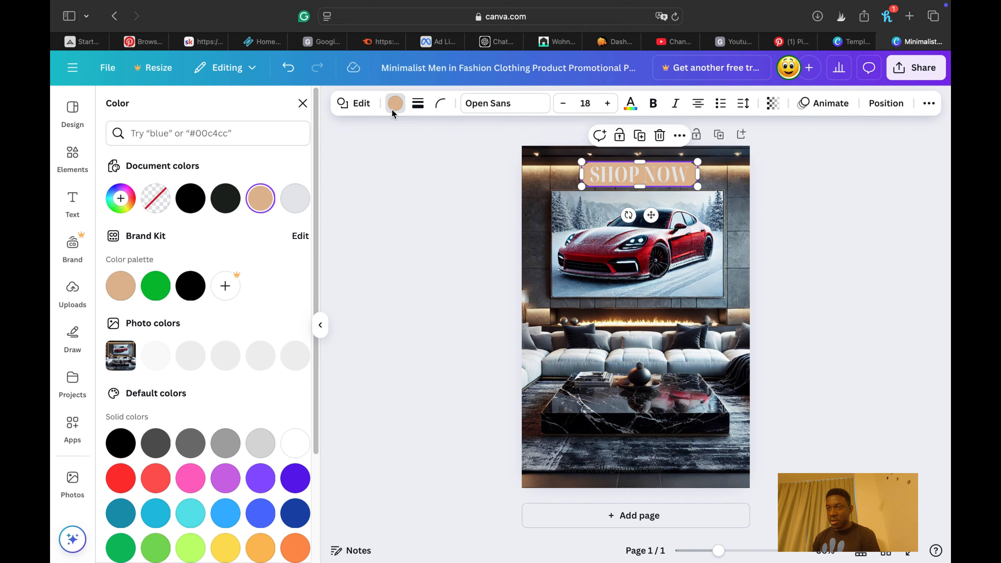
{"action": "left_click", "coordinate": [192, 198]}
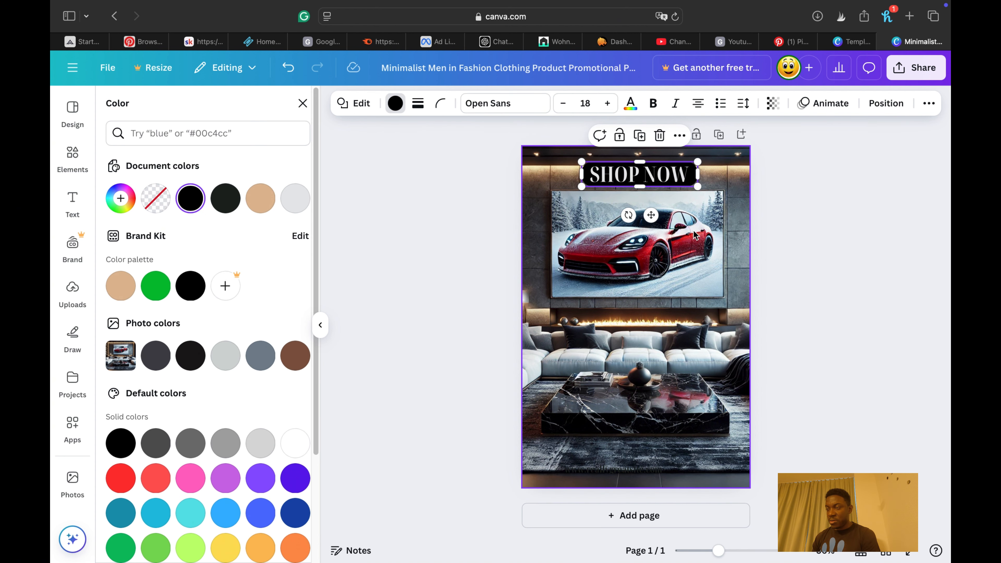
{"action": "left_click", "coordinate": [739, 201]}
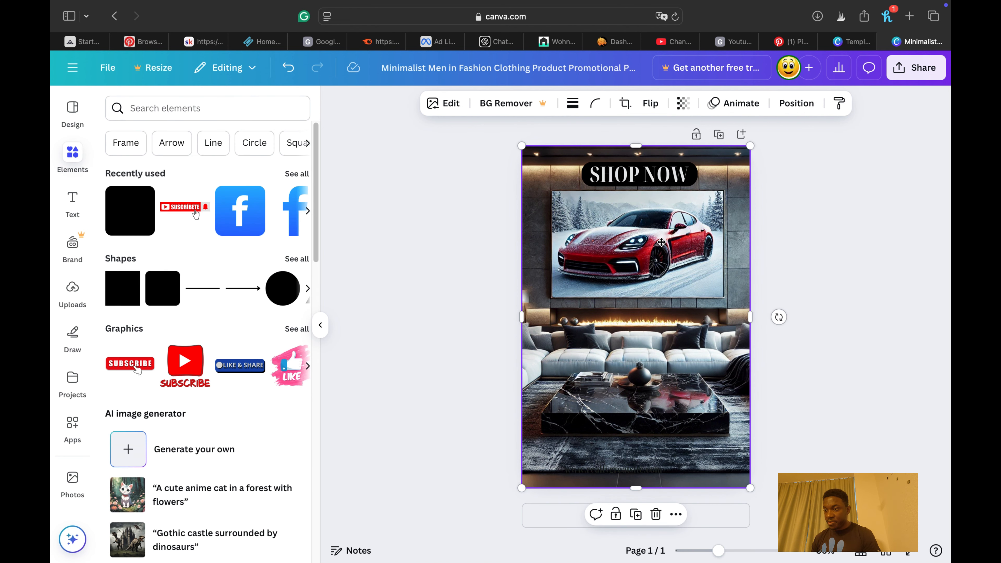
{"action": "mouse_move", "coordinate": [662, 283]}
{"action": "left_mouse_down"}
{"action": "mouse_move", "coordinate": [659, 262]}
{"action": "mouse_move", "coordinate": [656, 270]}
{"action": "left_mouse_up"}
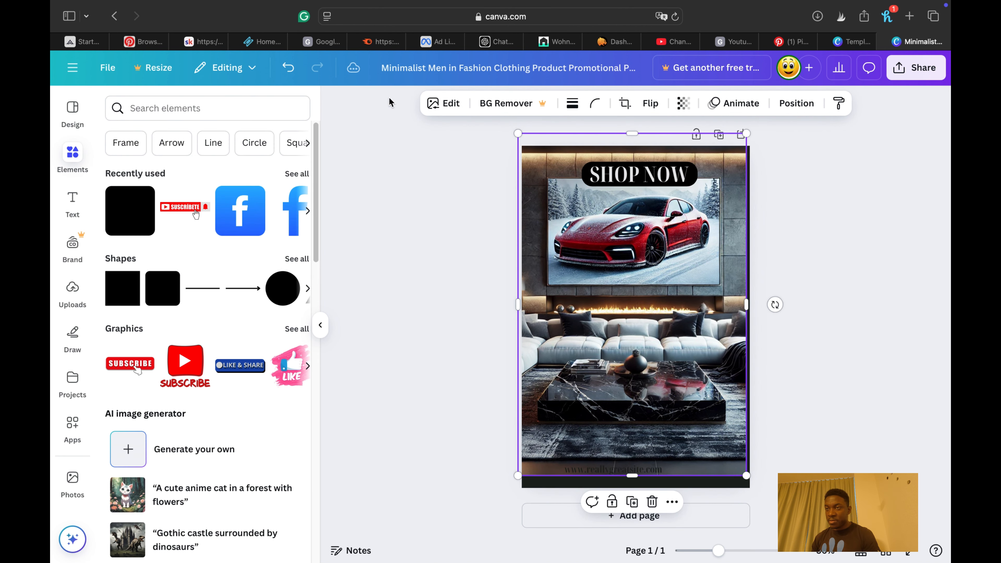
{"action": "left_click", "coordinate": [288, 68]}
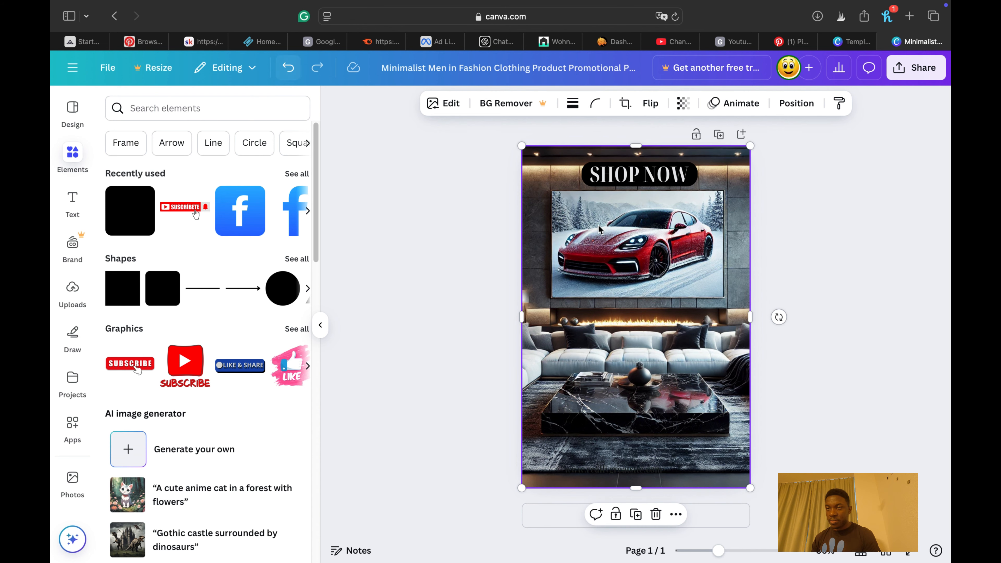
- Try to group the "SHOP NOW" text with the black rounded bar behind it
{"action": "left_click", "coordinate": [651, 190]}
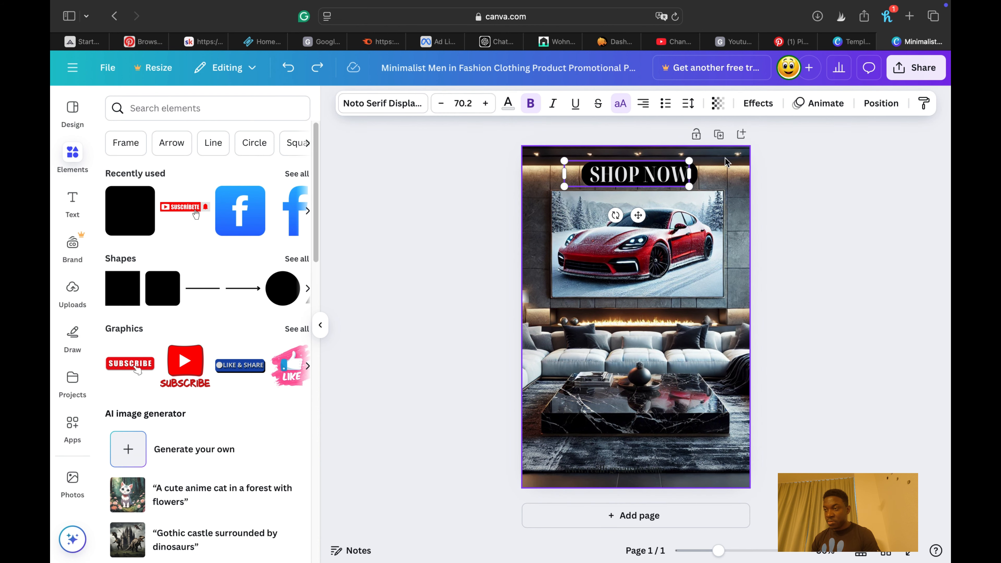
{"action": "left_click", "coordinate": [698, 177]}
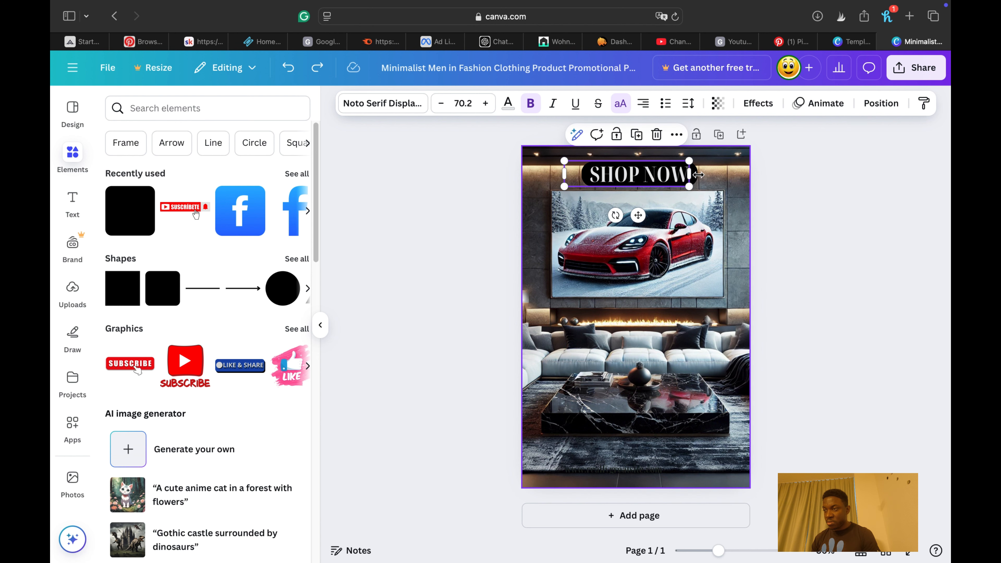
{"action": "left_click", "coordinate": [715, 160]}
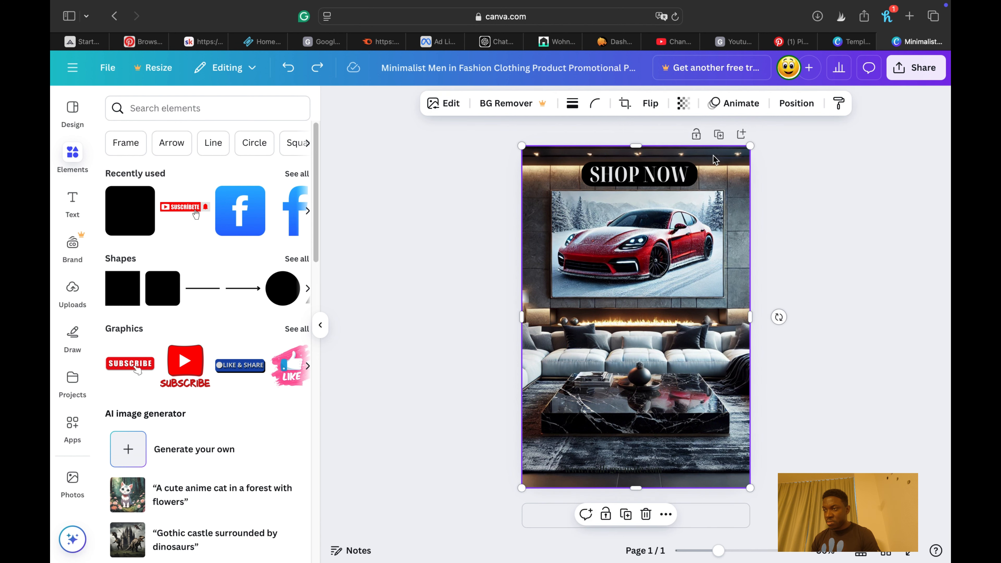
{"action": "left_click", "coordinate": [603, 166]}
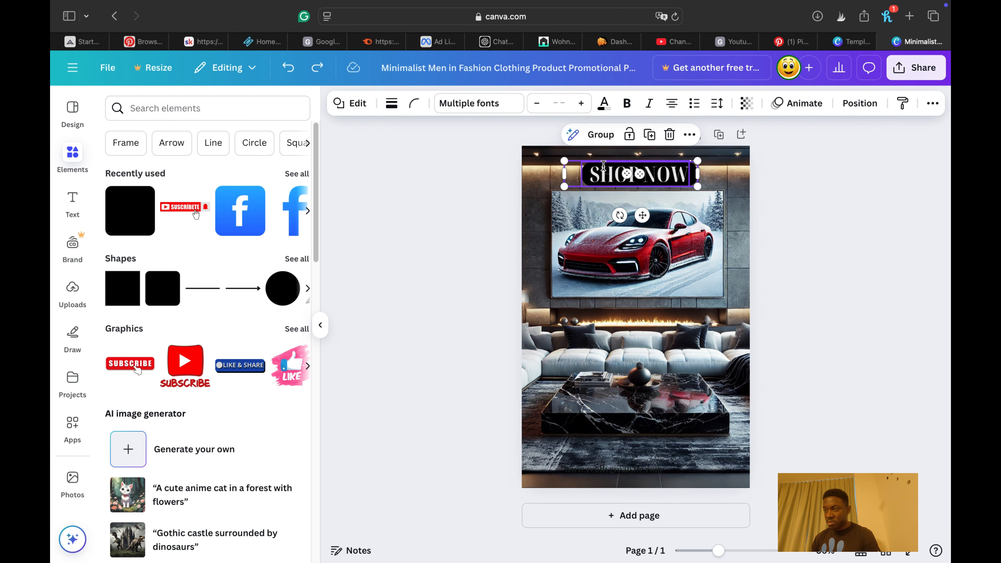
{"action": "right_click", "coordinate": [627, 174]}
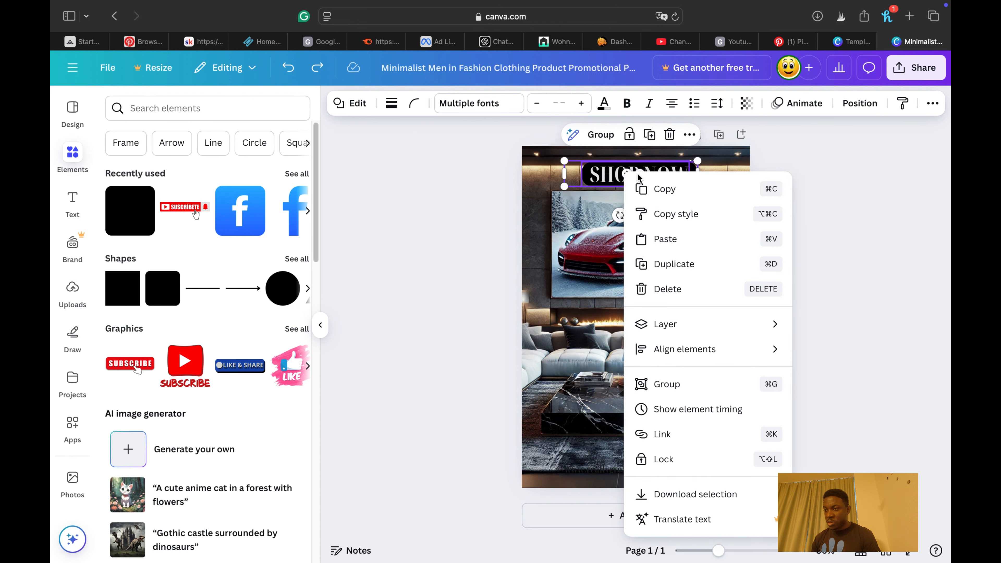
{"action": "left_click", "coordinate": [605, 136]}
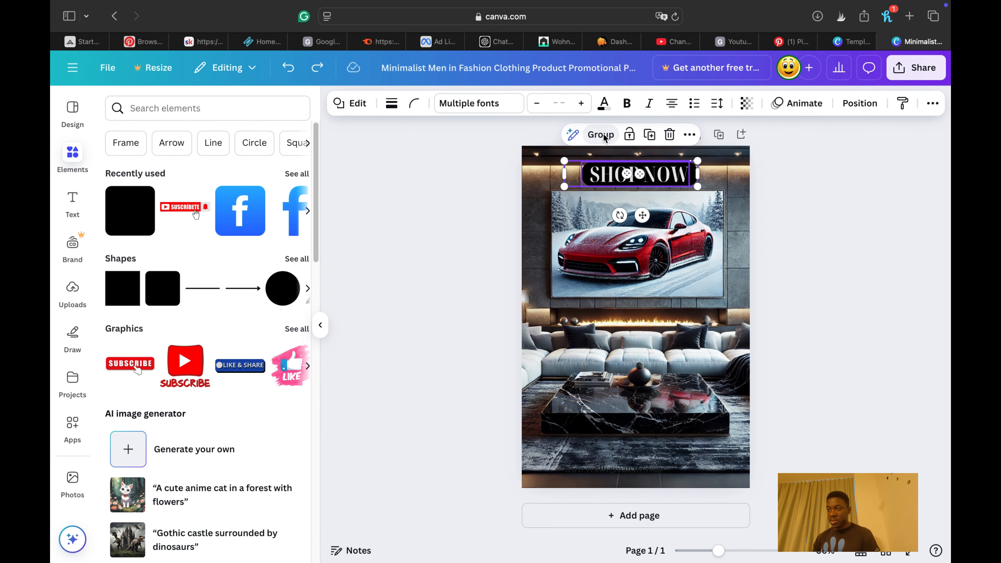
{"action": "left_click", "coordinate": [632, 177]}
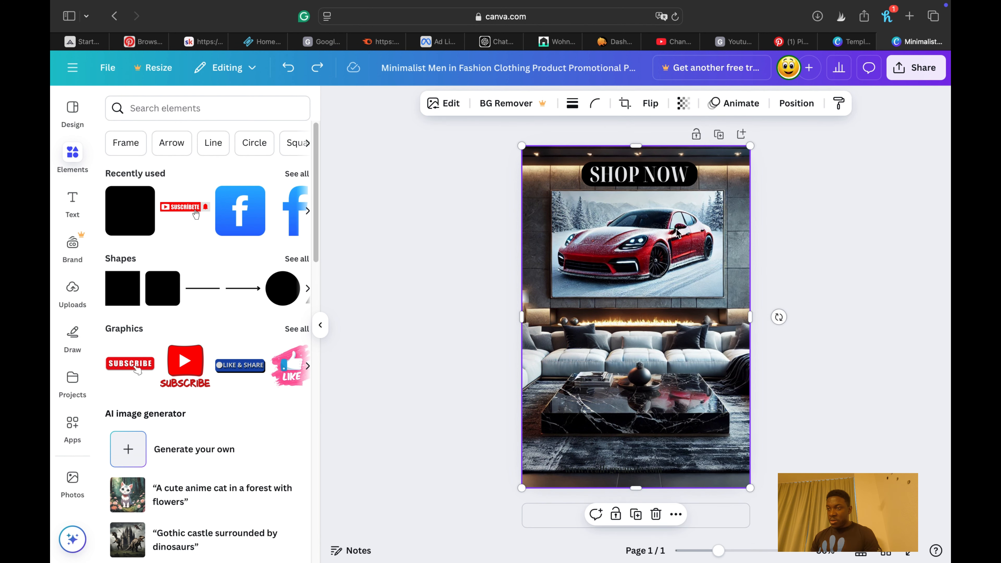
- View the available font choices for the "SHOP NOW" text
{"action": "left_click", "coordinate": [633, 171]}
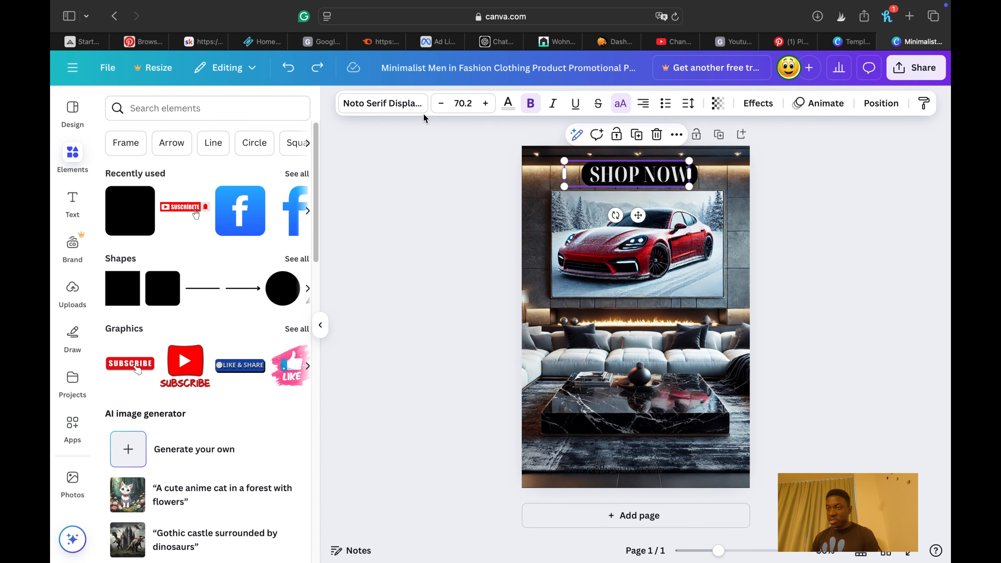
{"action": "left_click", "coordinate": [406, 107]}
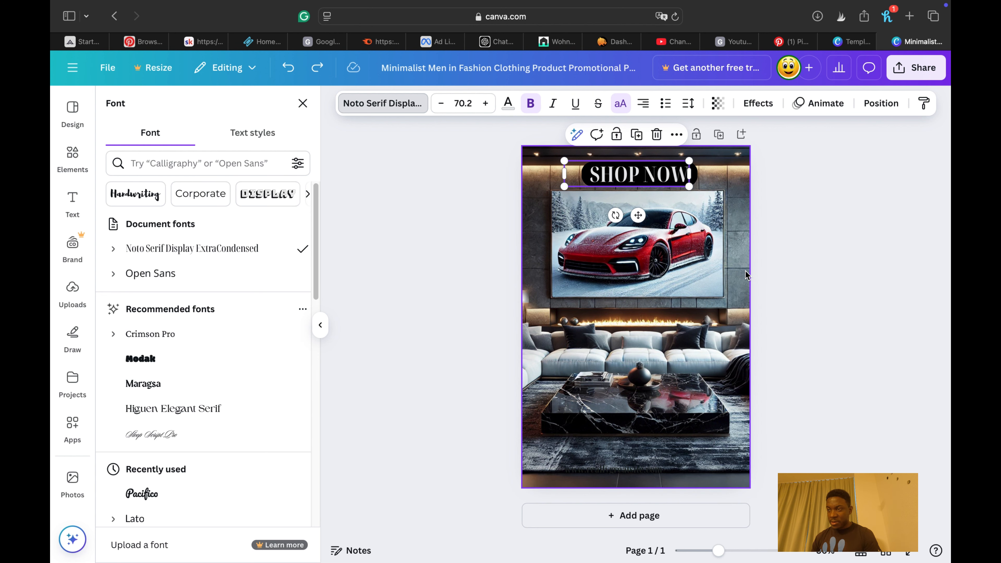
{"action": "left_click", "coordinate": [700, 310]}
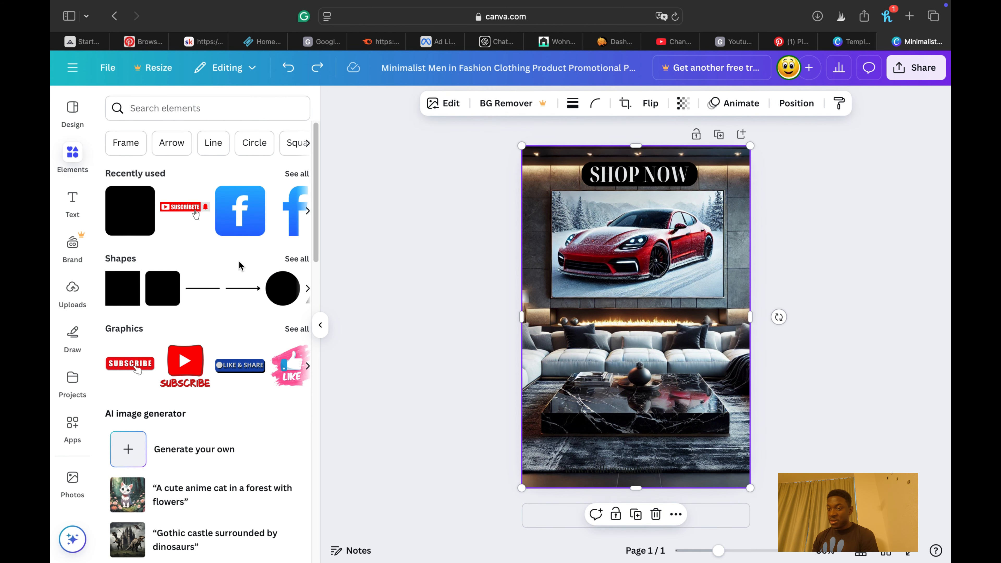
- Find the uploaded painting of the red car's rear in a snowy forest and add it to the design
{"action": "left_click", "coordinate": [72, 291]}
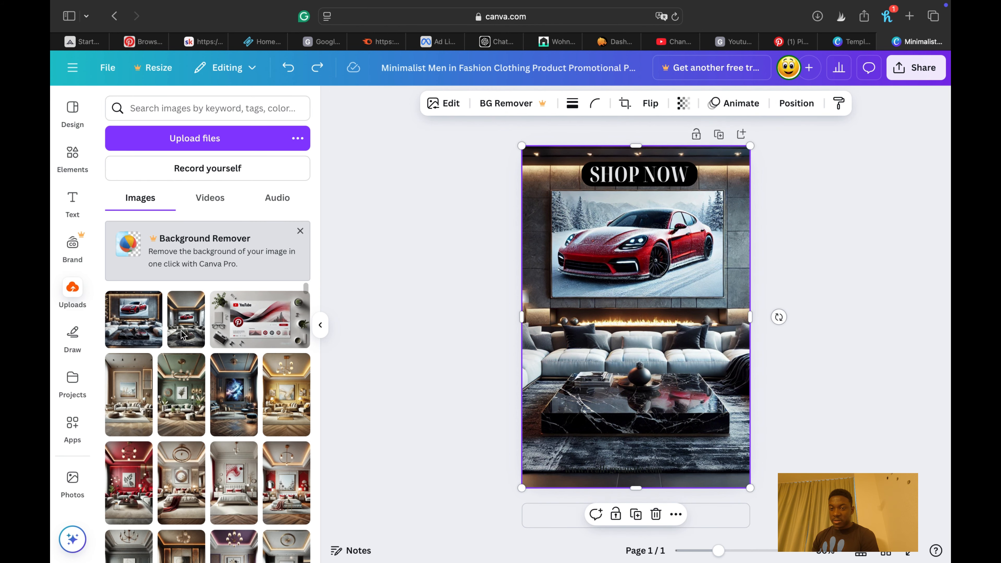
{"action": "scroll", "coordinate": [233, 462], "scroll_direction": "down", "scroll_amount": 10}
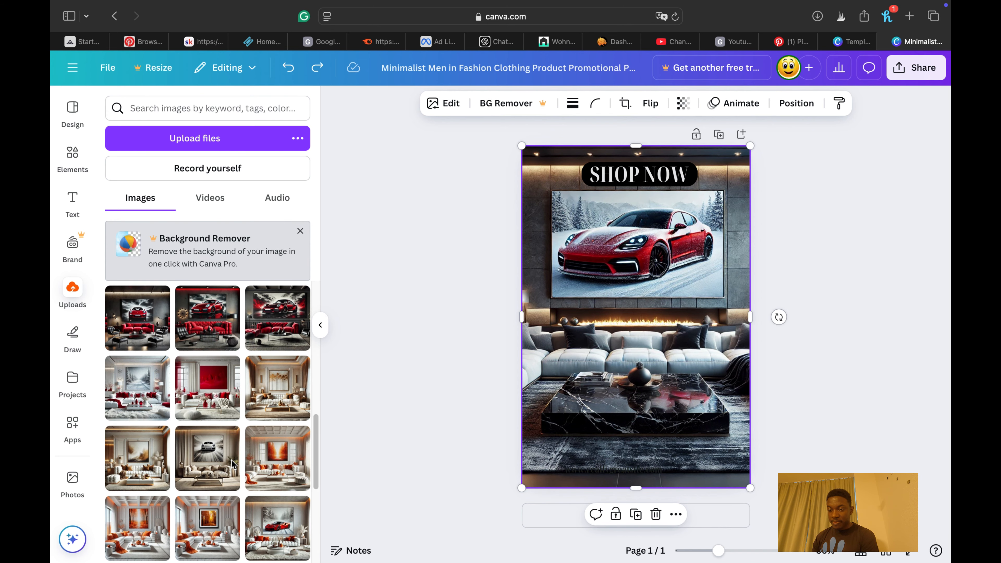
{"action": "scroll", "coordinate": [232, 465], "scroll_direction": "down", "scroll_amount": 5}
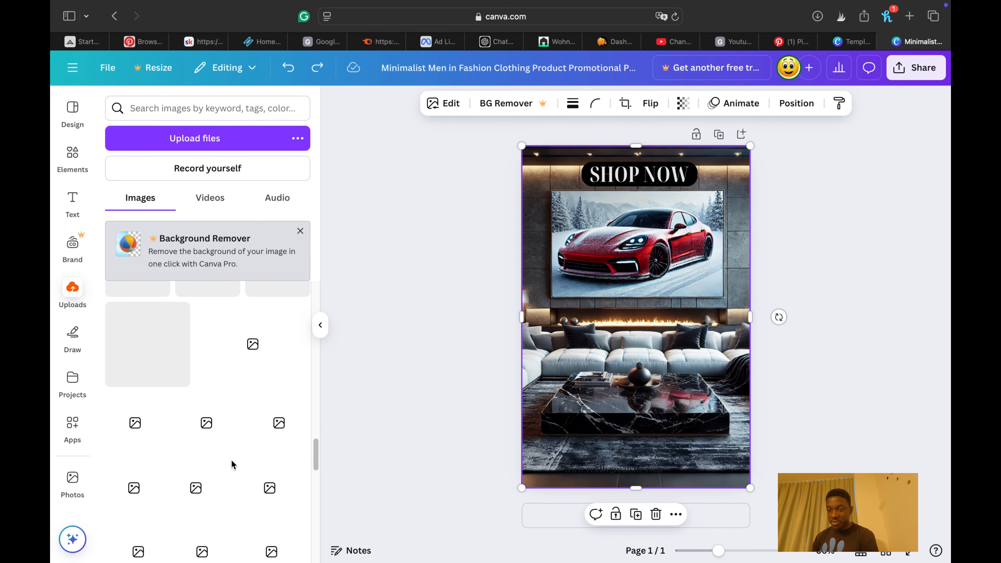
{"action": "scroll", "coordinate": [232, 465], "scroll_direction": "down", "scroll_amount": 5}
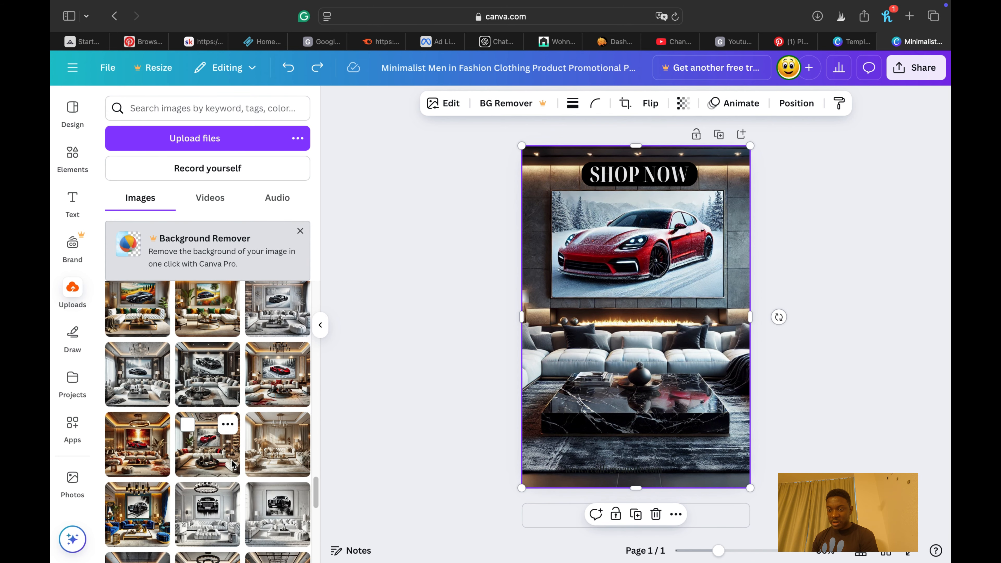
{"action": "scroll", "coordinate": [233, 464], "scroll_direction": "down", "scroll_amount": 10}
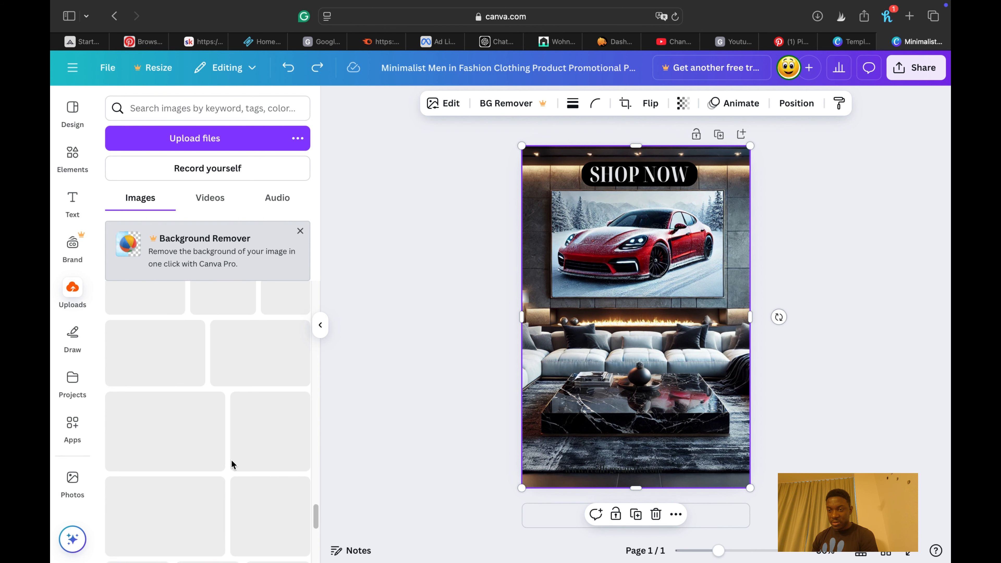
{"action": "scroll", "coordinate": [233, 465], "scroll_direction": "down", "scroll_amount": 1}
{"action": "scroll", "coordinate": [233, 464], "scroll_direction": "down", "scroll_amount": 5}
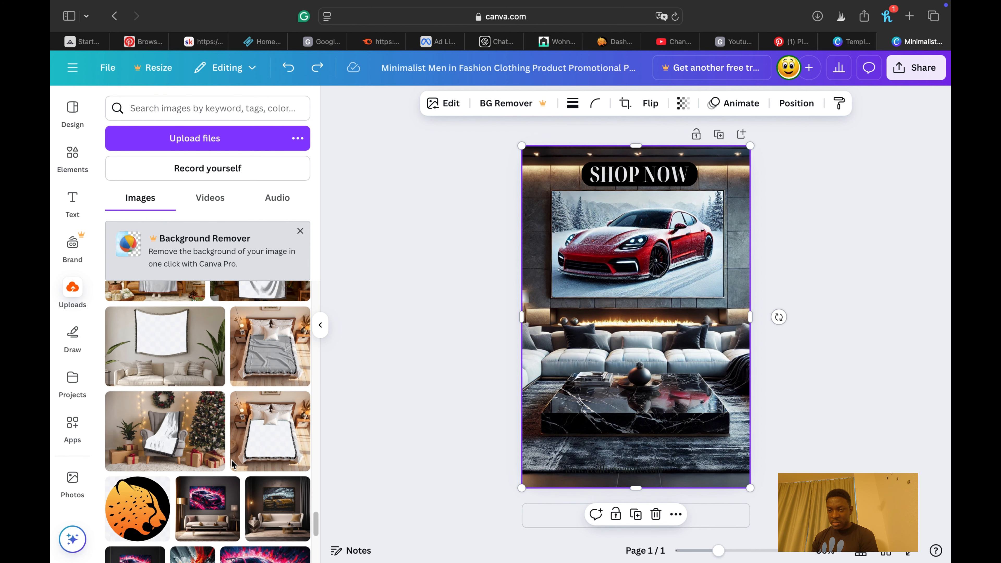
{"action": "scroll", "coordinate": [232, 465], "scroll_direction": "down", "scroll_amount": 10}
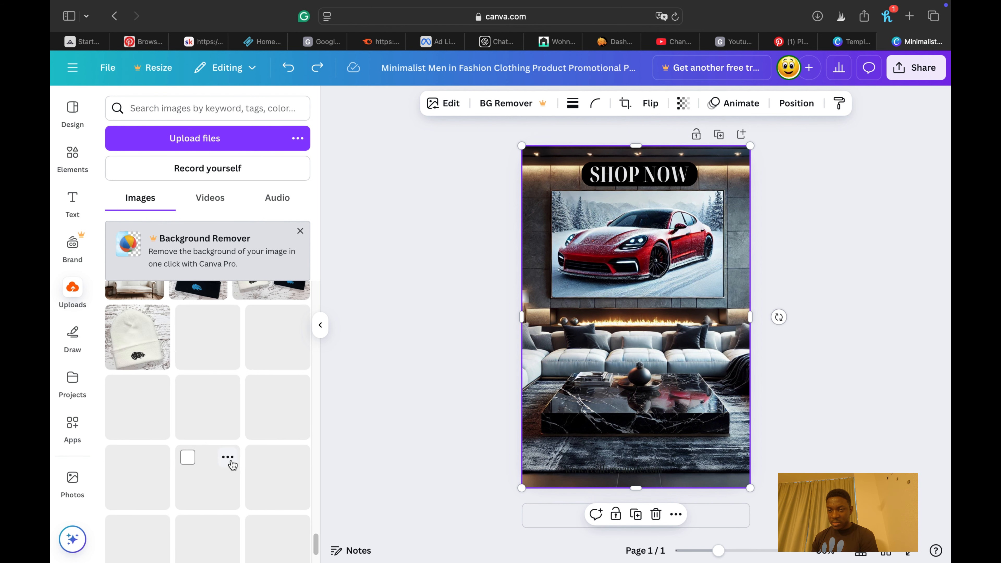
{"action": "scroll", "coordinate": [233, 466], "scroll_direction": "down", "scroll_amount": 6}
{"action": "scroll", "coordinate": [232, 466], "scroll_direction": "down", "scroll_amount": 8}
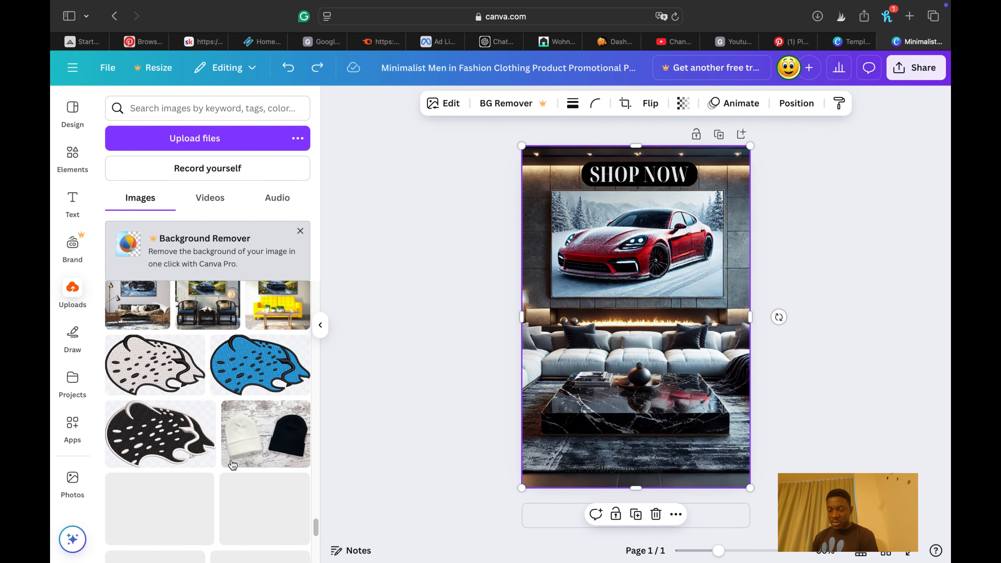
{"action": "scroll", "coordinate": [232, 466], "scroll_direction": "down", "scroll_amount": 2}
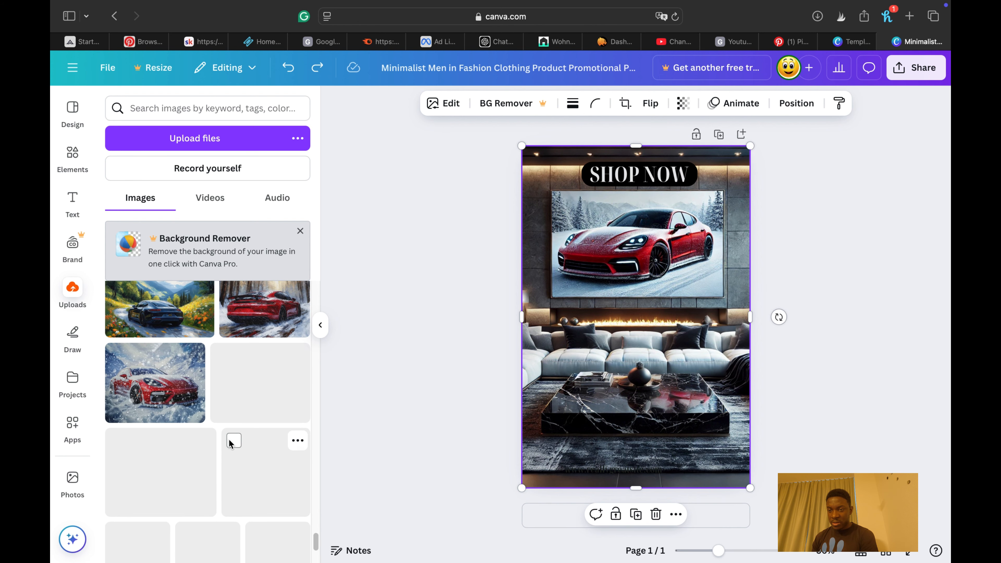
{"action": "scroll", "coordinate": [191, 385], "scroll_direction": "up", "scroll_amount": 2}
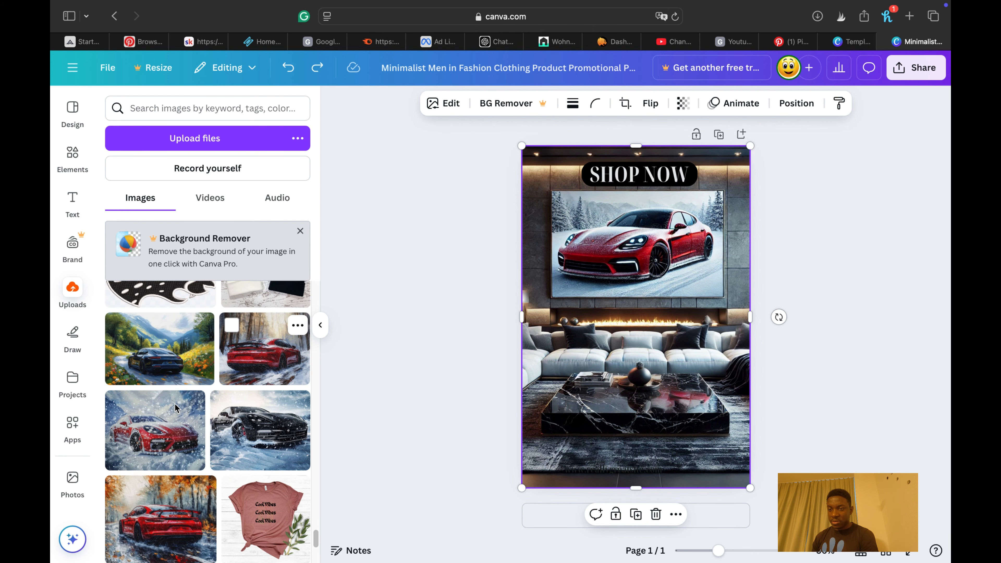
{"action": "left_click", "coordinate": [263, 356]}
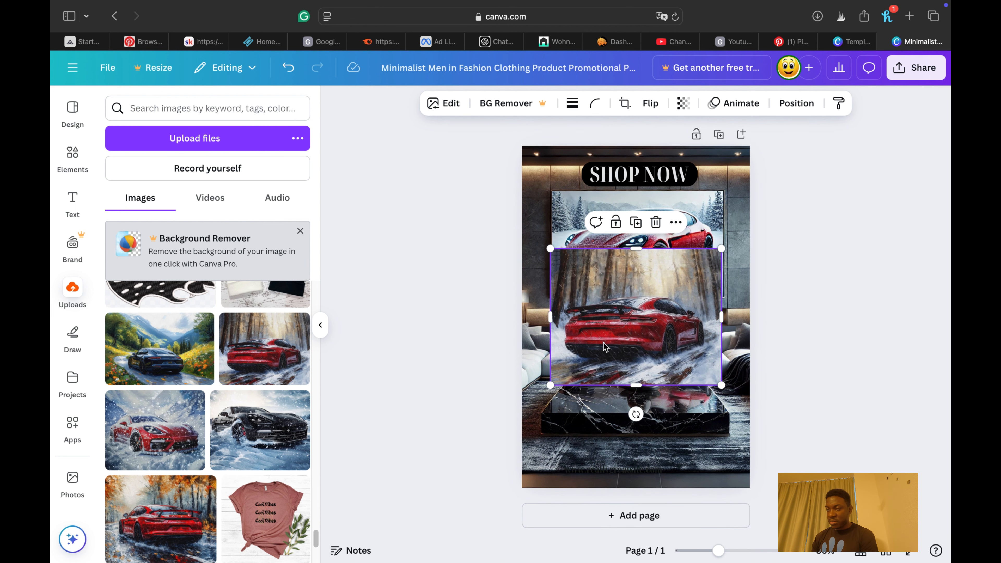
- Move the red car forest painting over the framed wall artwork and resize it to cover the frame
{"action": "left_click_drag", "start_coordinate": [633, 338], "coordinate": [636, 282]}
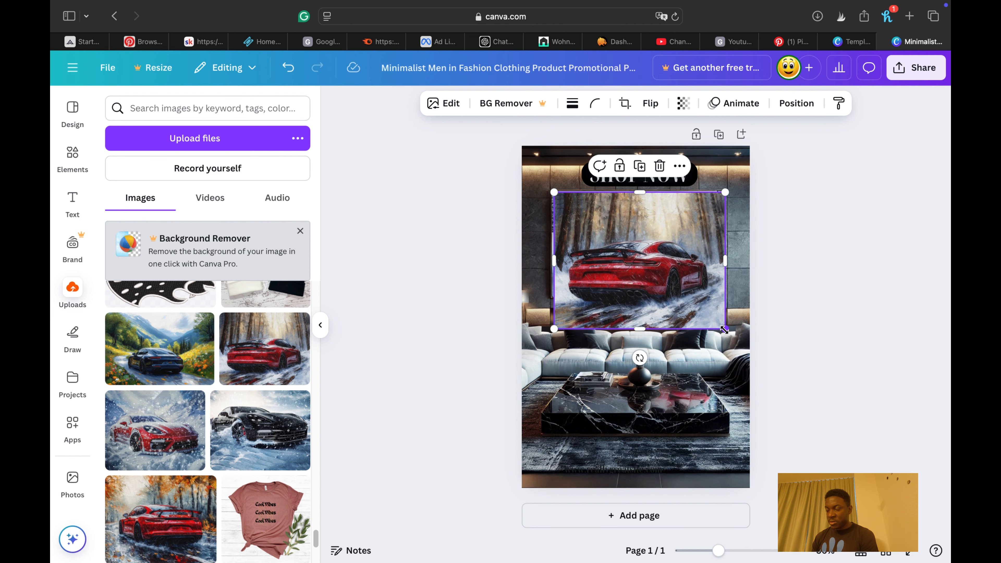
{"action": "left_click_drag", "start_coordinate": [724, 330], "coordinate": [702, 310]}
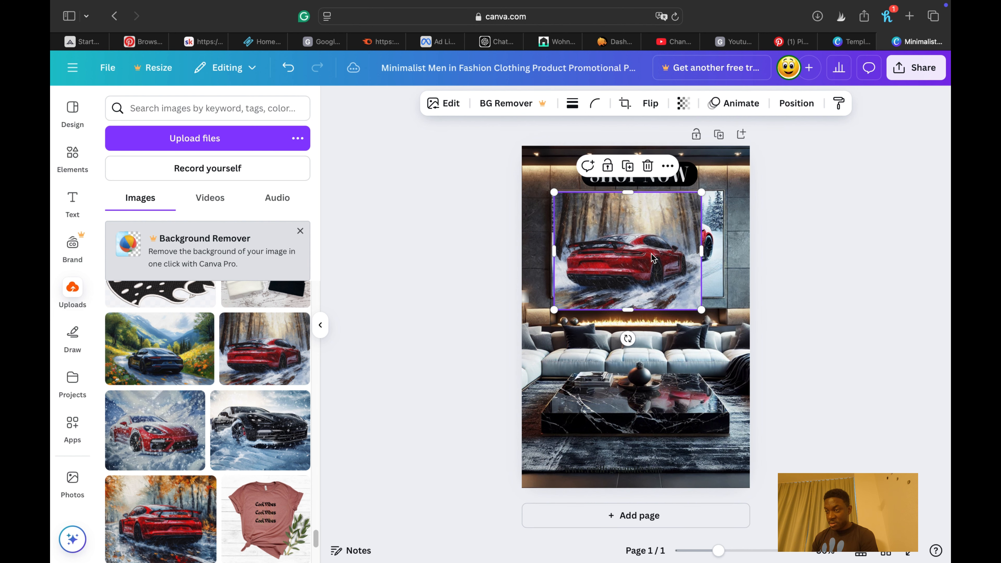
{"action": "left_click_drag", "start_coordinate": [702, 248], "coordinate": [727, 249]}
{"action": "left_click_drag", "start_coordinate": [641, 300], "coordinate": [642, 303]}
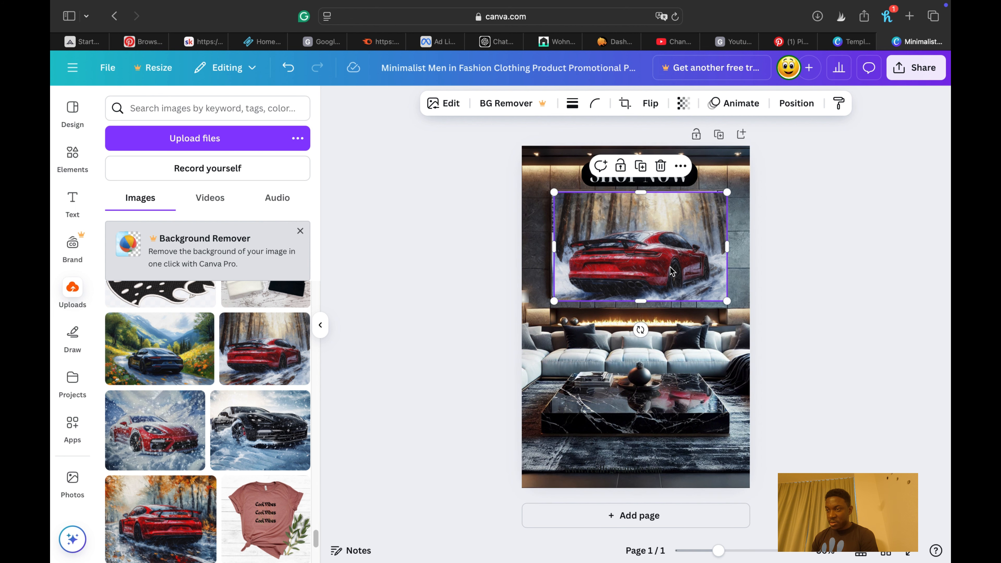
{"action": "left_click_drag", "start_coordinate": [672, 272], "coordinate": [671, 271]}
- Fine-tune the side and lower edges of the forest painting to match the wall frame
{"action": "mouse_move", "coordinate": [736, 555]}
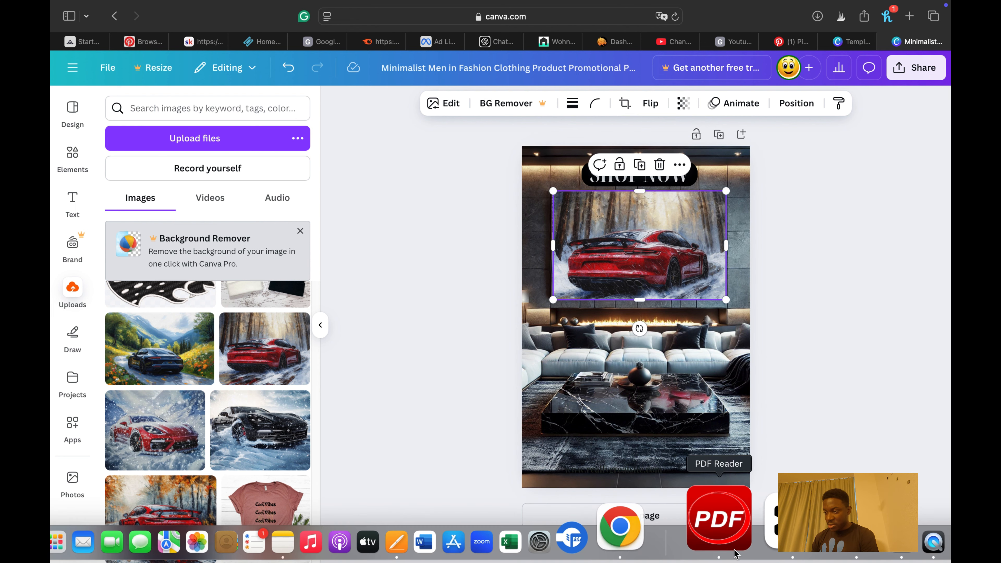
{"action": "left_click", "coordinate": [730, 552]}
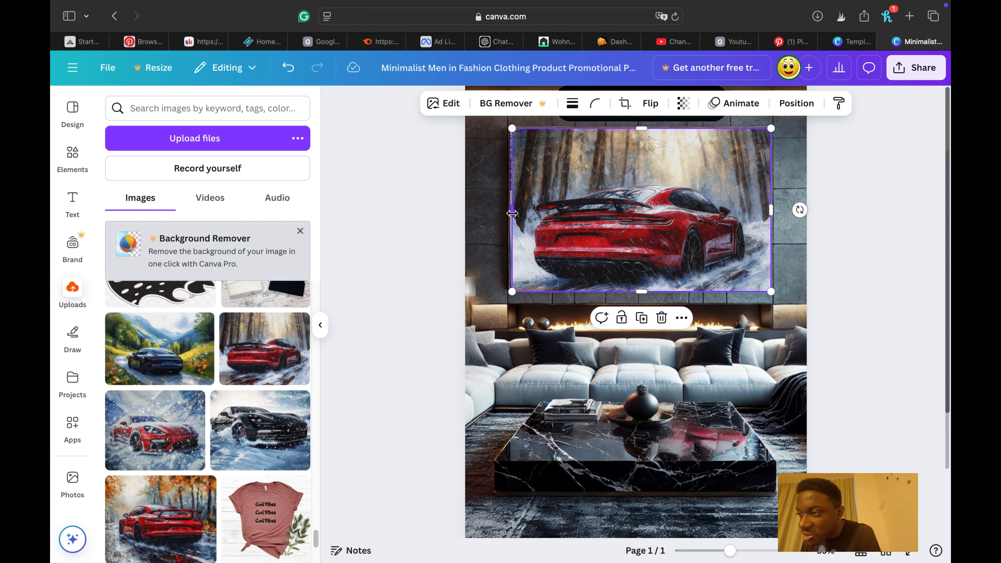
{"action": "left_click_drag", "start_coordinate": [511, 212], "coordinate": [509, 213]}
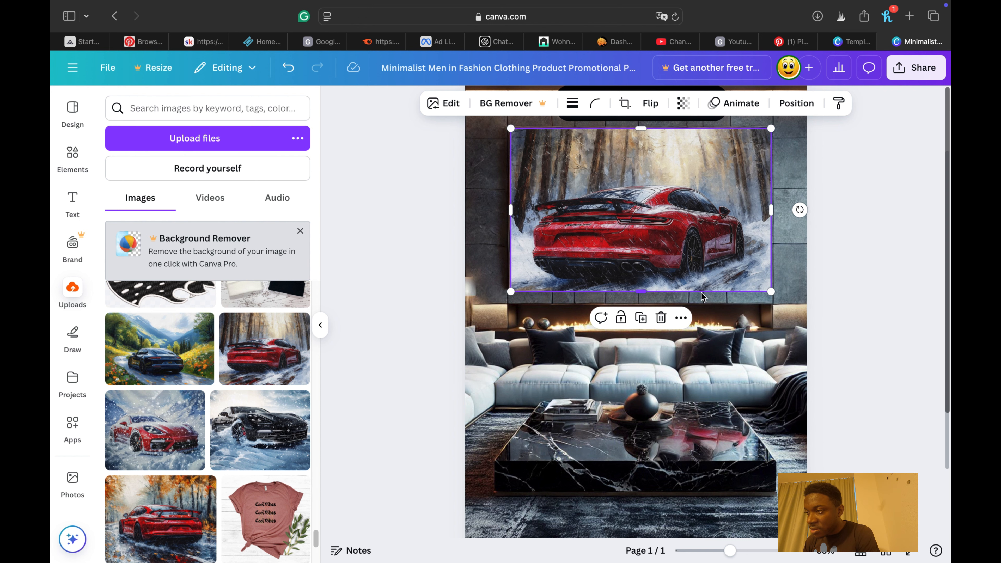
{"action": "left_click_drag", "start_coordinate": [643, 291], "coordinate": [645, 291]}
{"action": "left_click", "coordinate": [740, 374]}
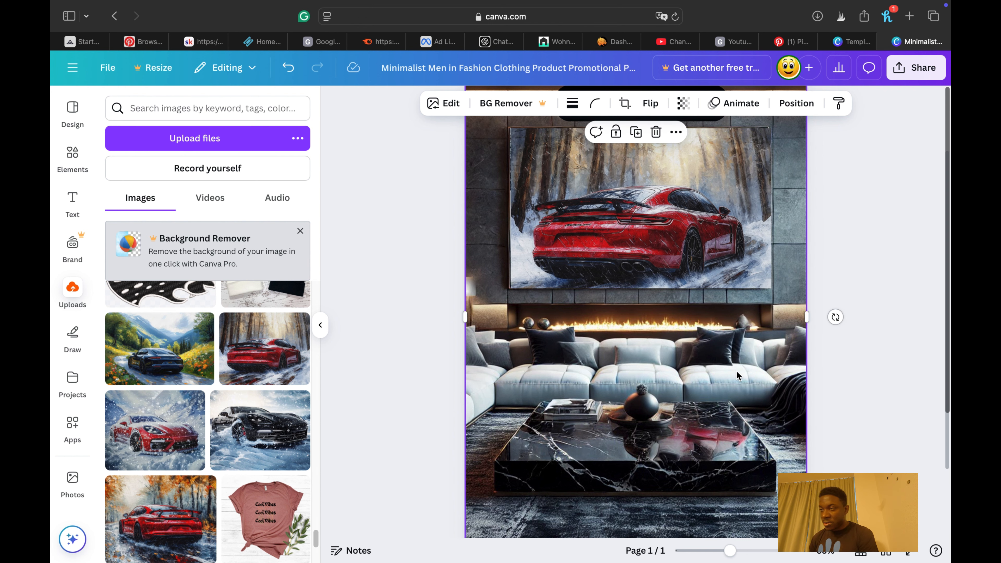
{"action": "left_click", "coordinate": [717, 552]}
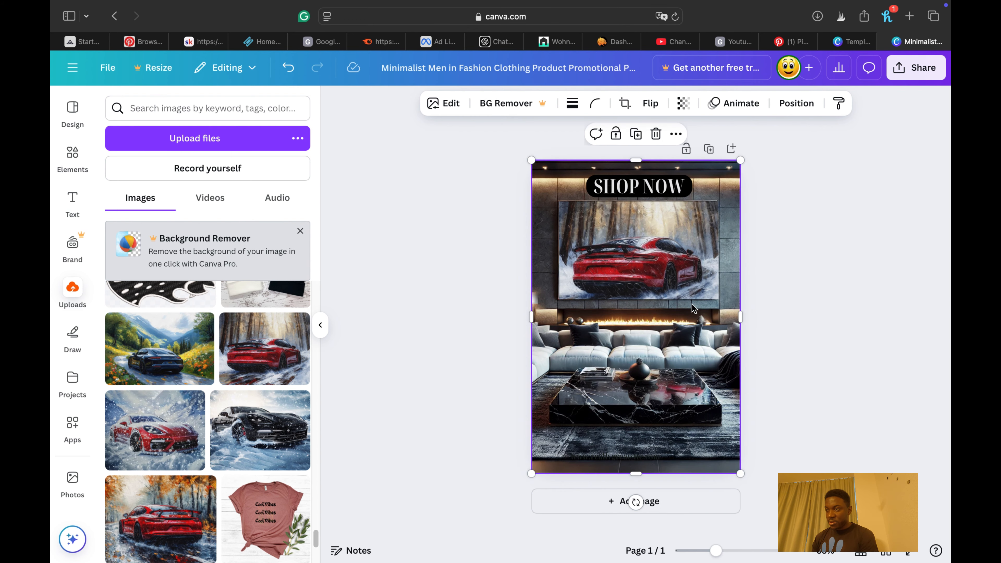
{"action": "left_click_drag", "start_coordinate": [674, 188], "coordinate": [689, 363]}
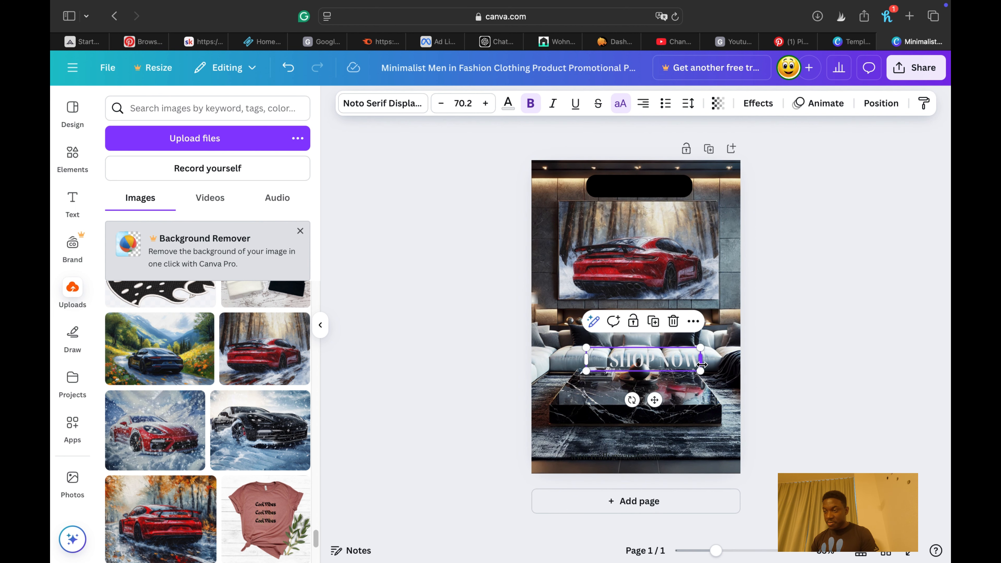
{"action": "left_click", "coordinate": [675, 186], "text": "shift"}
{"action": "left_click", "coordinate": [697, 279], "text": "shift"}
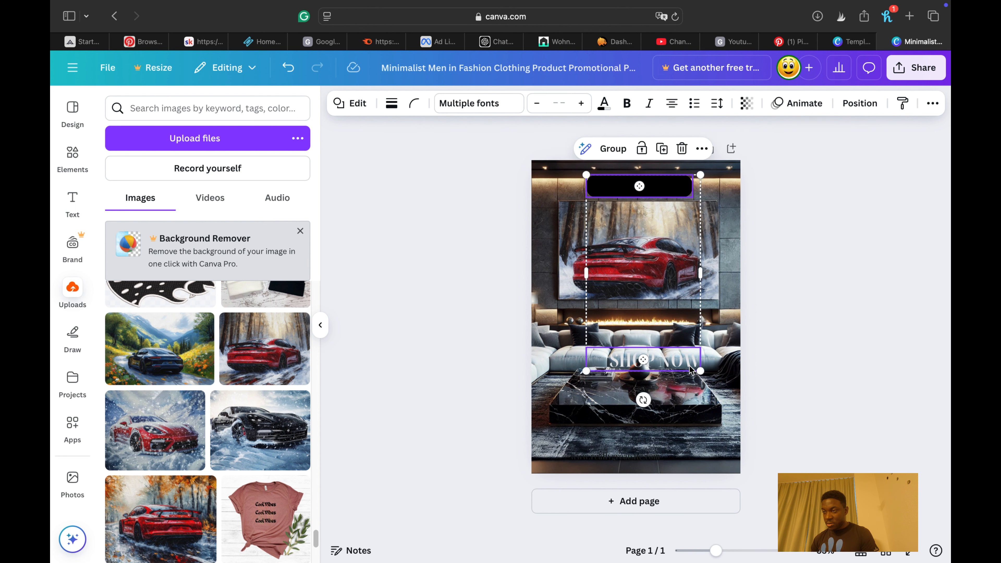
{"action": "left_click", "coordinate": [722, 346]}
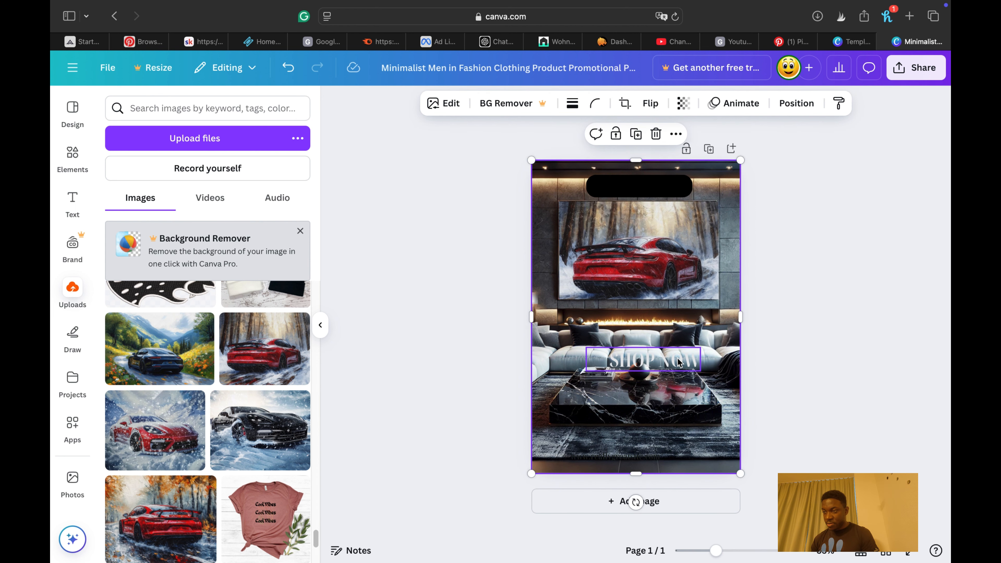
- Put the "SHOP NOW" text back on the black bar, group the two and position the group above the artwork
{"action": "left_click_drag", "start_coordinate": [679, 358], "coordinate": [583, 172]}
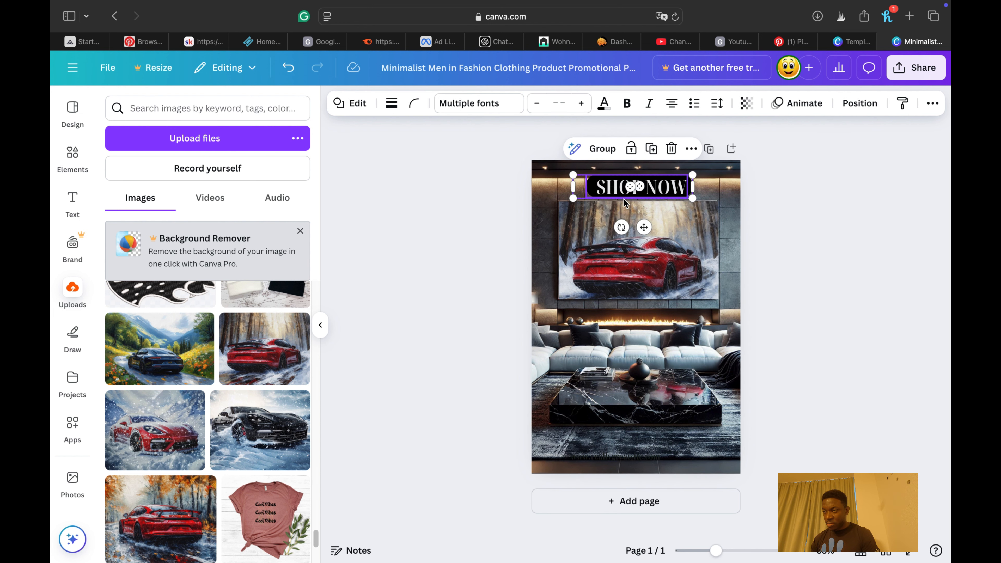
{"action": "left_click", "coordinate": [603, 149]}
{"action": "left_click_drag", "start_coordinate": [650, 189], "coordinate": [649, 432]}
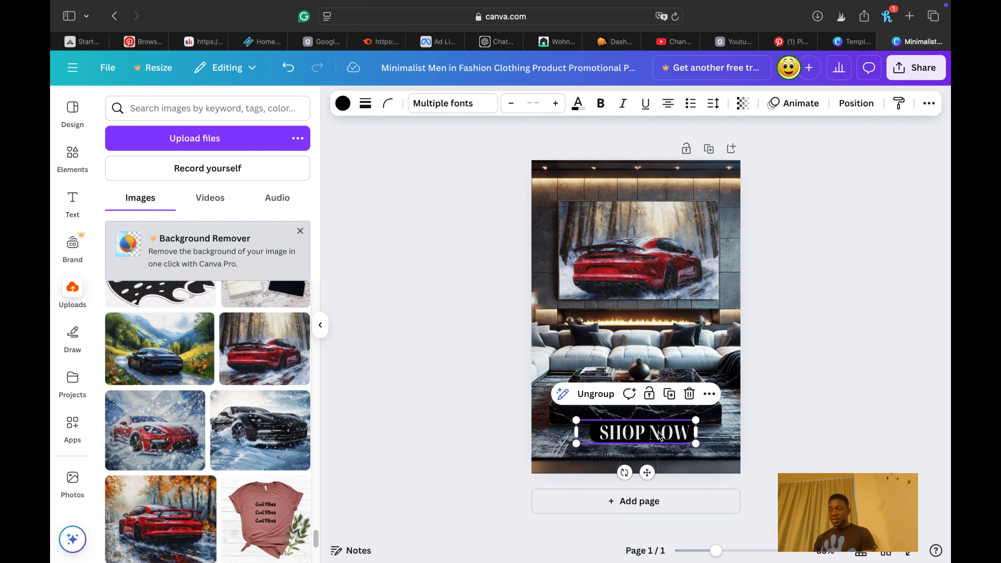
{"action": "left_click_drag", "start_coordinate": [656, 440], "coordinate": [646, 184]}
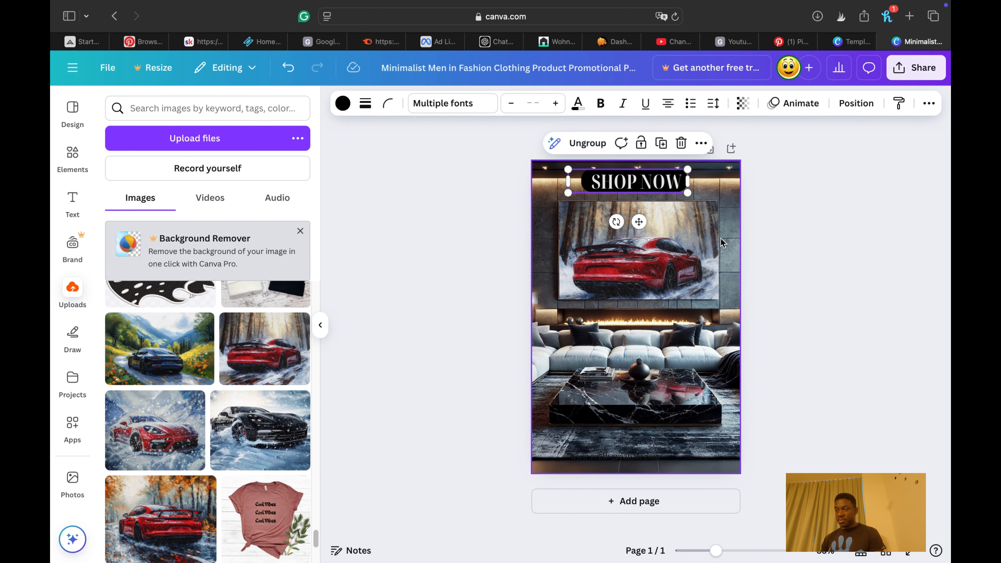
{"action": "left_click", "coordinate": [730, 242]}
- Download the finished ad as a PNG at size 1 and switch to the downloaded image in Preview
{"action": "left_click", "coordinate": [915, 68]}
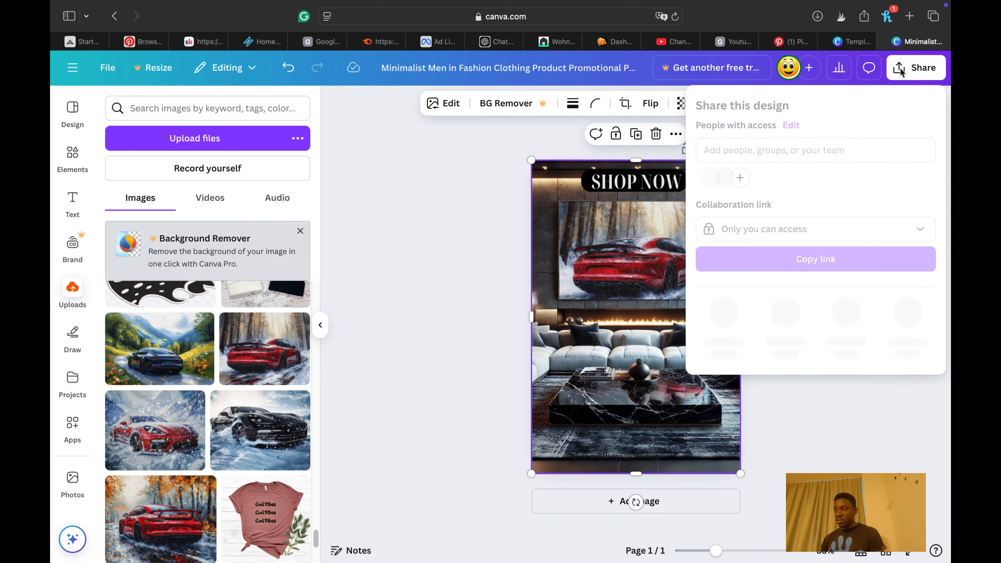
{"action": "left_click", "coordinate": [728, 326]}
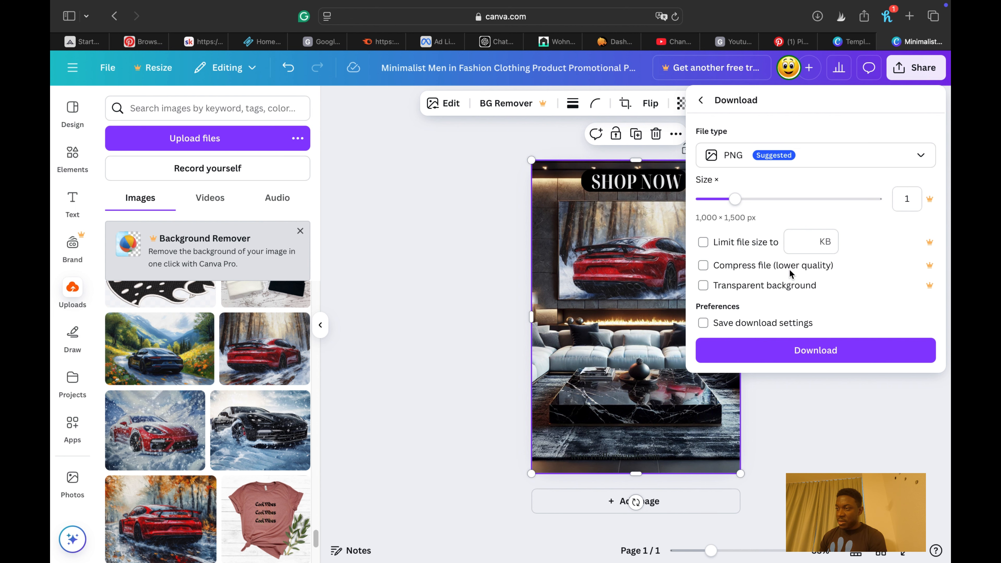
{"action": "left_click", "coordinate": [787, 353]}
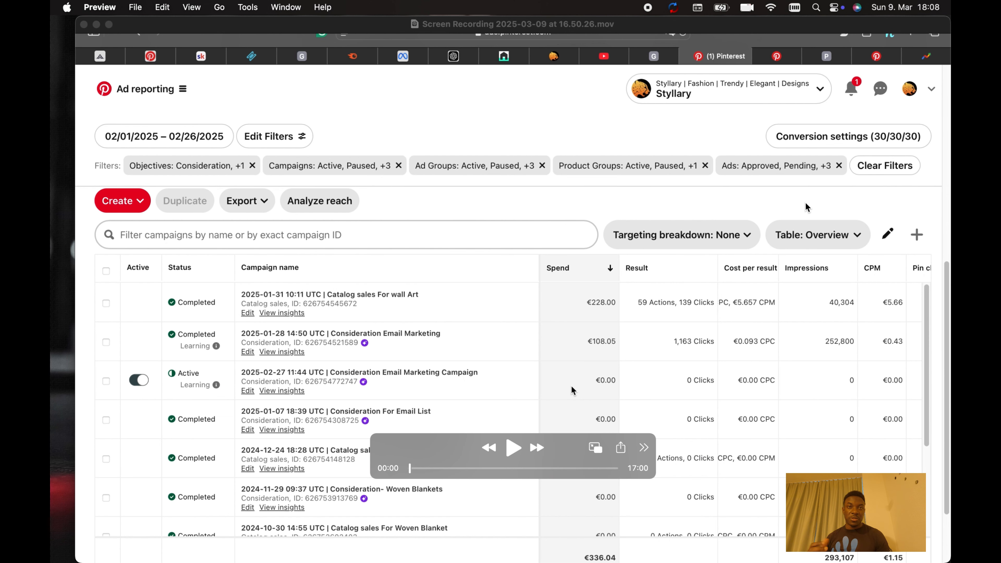
{"action": "key", "text": "super+Tab"}
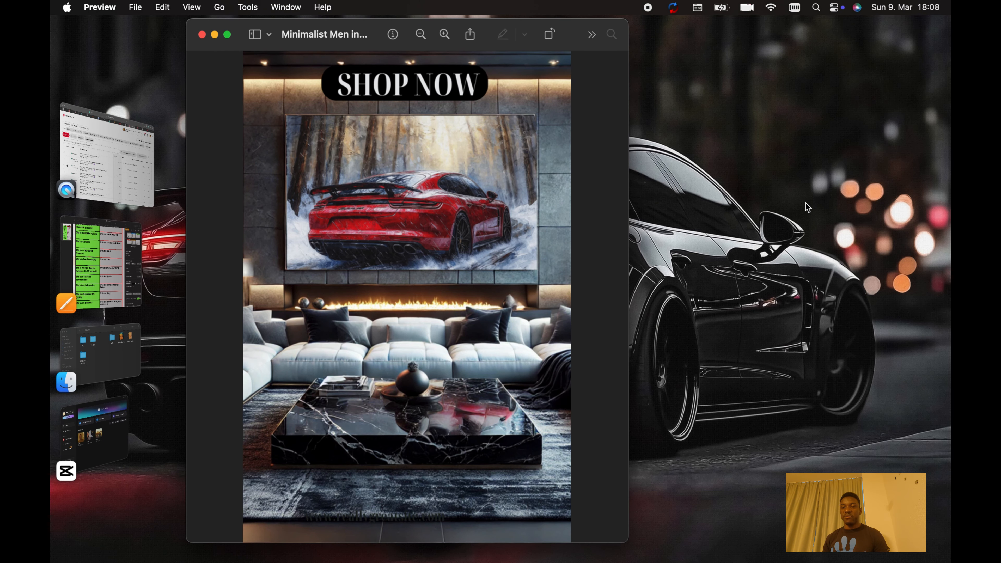